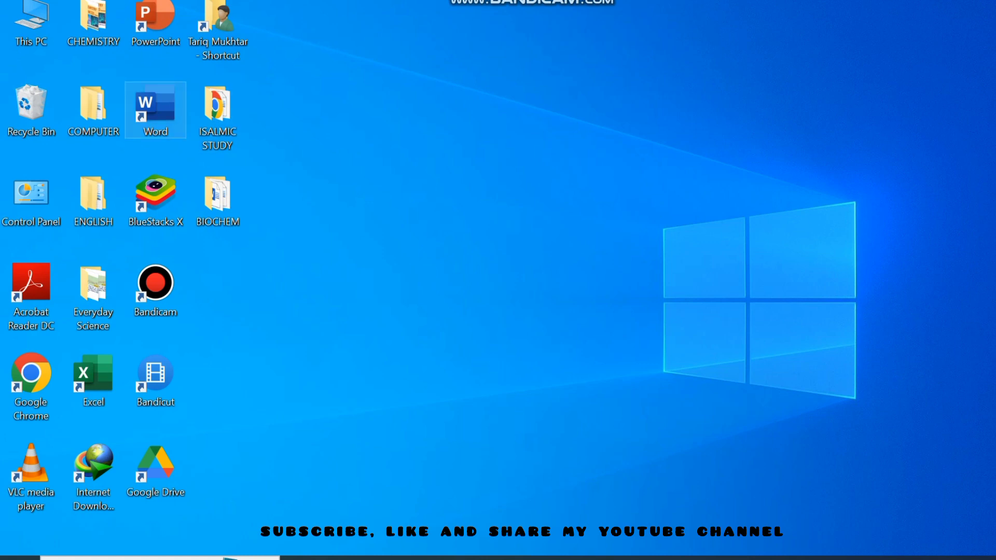
Step: Launch Word from its desktop icon and create a new blank document
{"action": "double_click", "coordinate": [155, 110]}
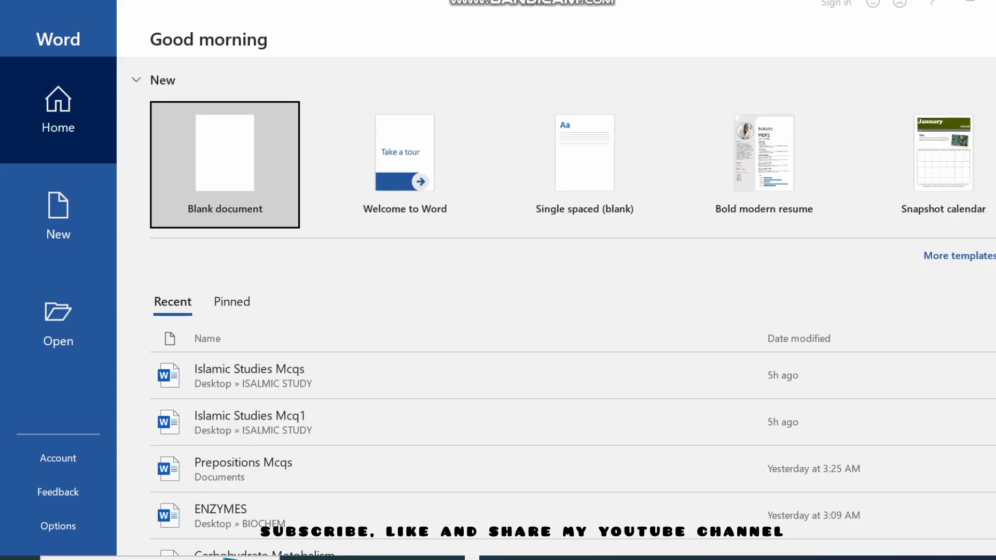
{"action": "left_click", "coordinate": [58, 216]}
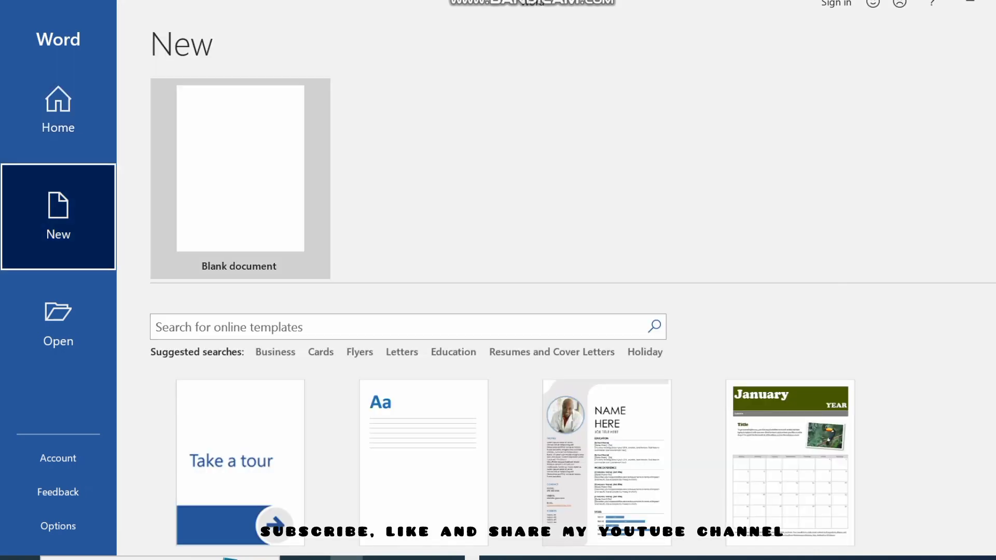
{"action": "left_click", "coordinate": [240, 169]}
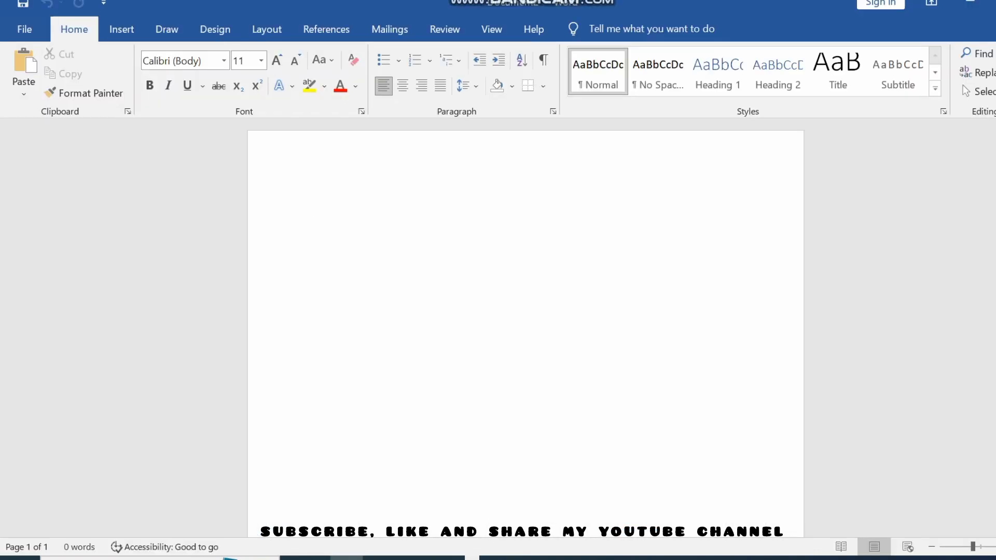
Step: Change the page size from Letter to A4 (8.27" x 11.69"), leaving margins and orientation unchanged
{"action": "left_click", "coordinate": [266, 29]}
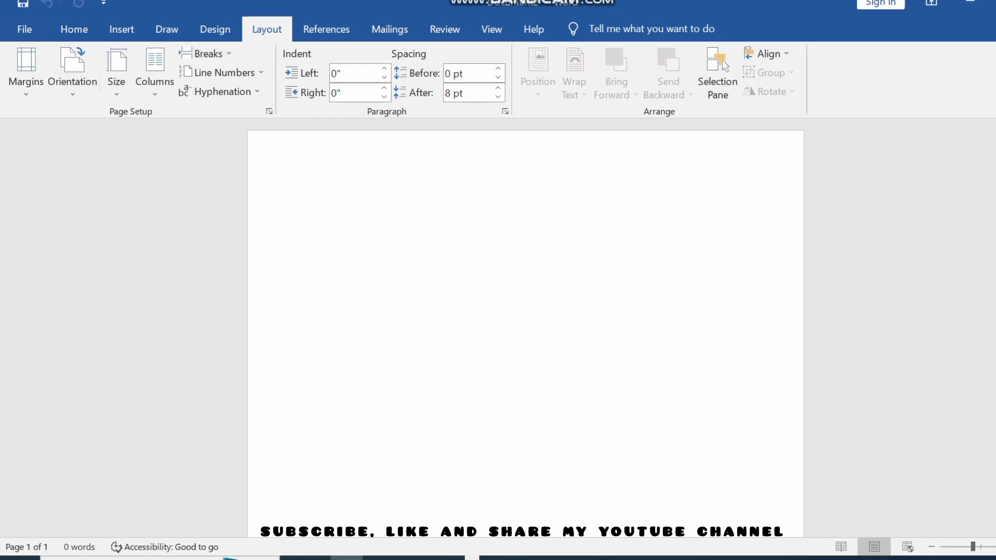
{"action": "left_click", "coordinate": [26, 72]}
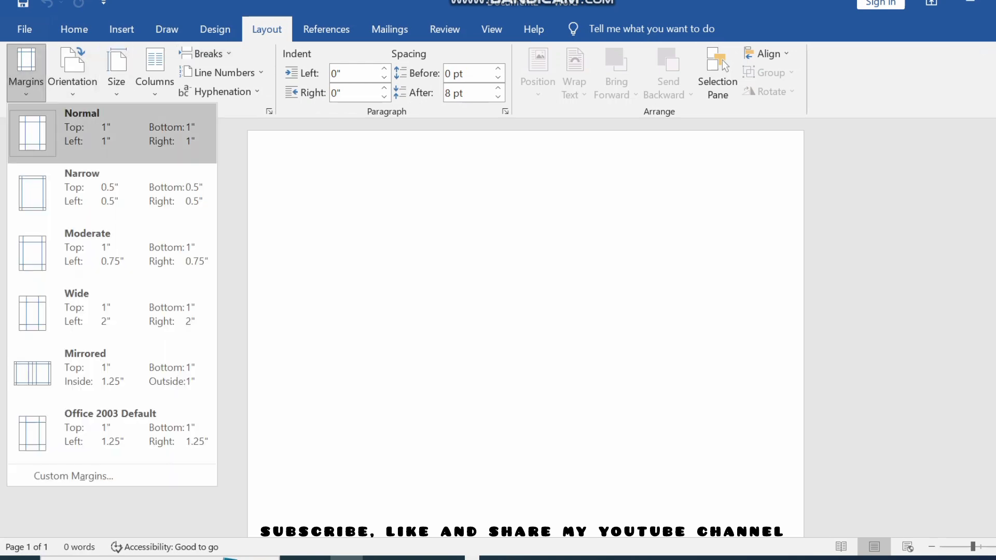
{"action": "left_click", "coordinate": [103, 133]}
{"action": "left_click", "coordinate": [72, 73]}
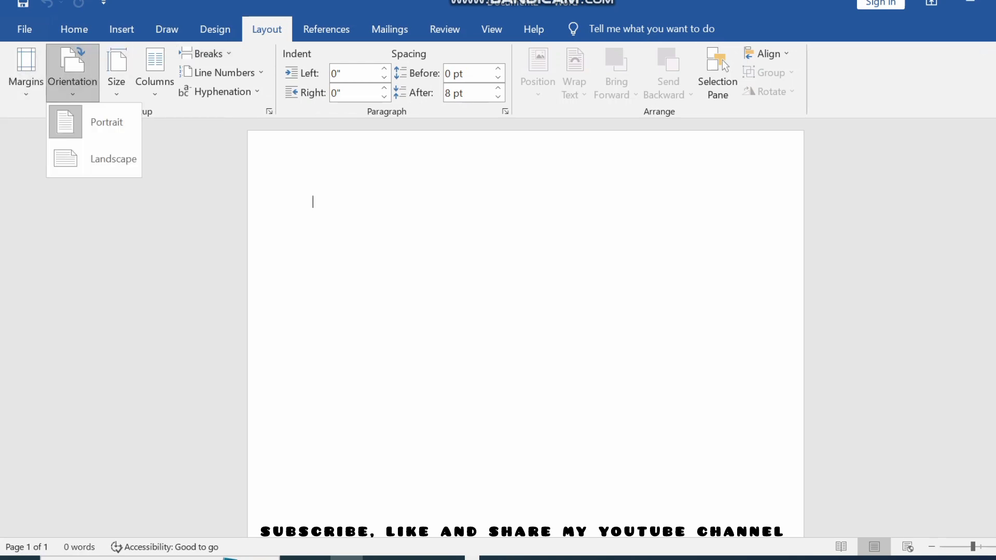
{"action": "left_click", "coordinate": [66, 122]}
{"action": "left_click", "coordinate": [117, 73]}
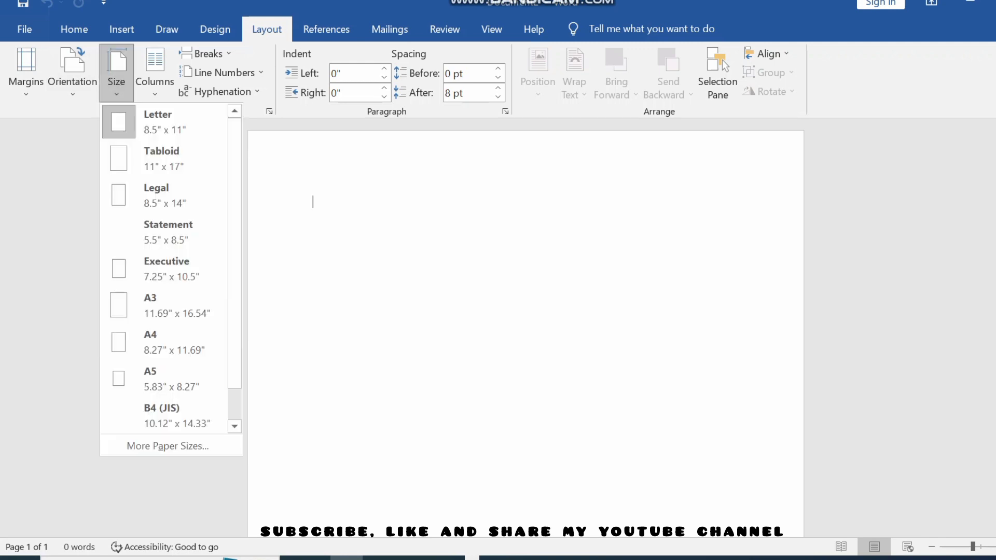
{"action": "left_click", "coordinate": [156, 343]}
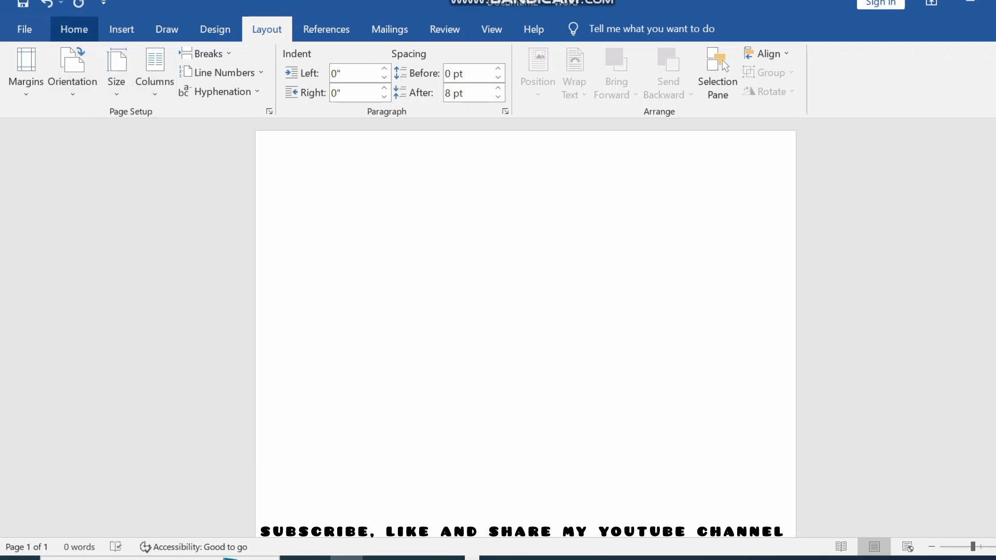
{"action": "left_click", "coordinate": [74, 29]}
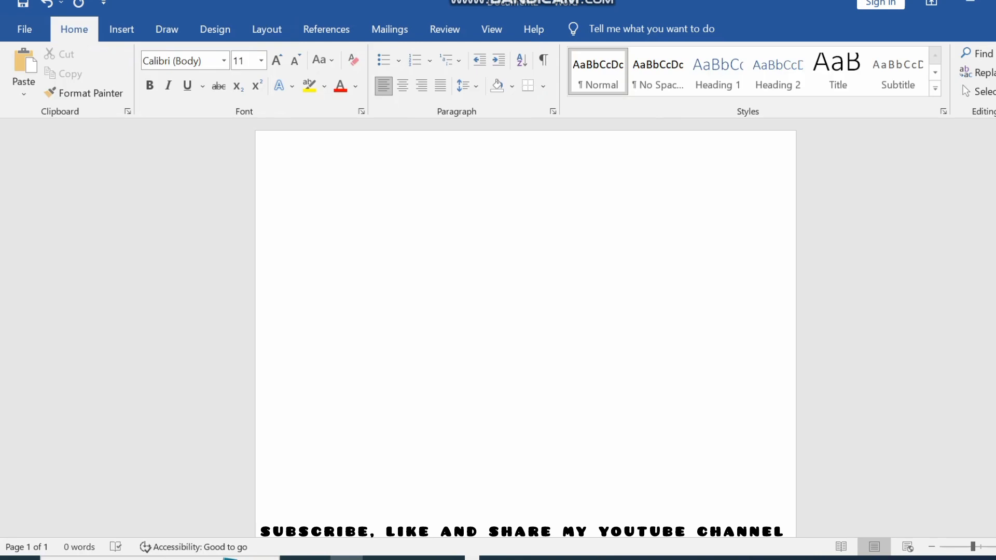
Step: Paste the two-paragraph Chemistry text and copy its first paragraph
{"action": "type", "text": "Chemistry is the scientific study of the properties and behavior of matter.[1] It is a physical science within the natural sciences that studies the chemical elements that make up matter and compounds made of atoms, molecules and ions: their composition, structure, properties, behavior and the changes they undergo during reactions with other substances.[2][3][4][5] Chemistry also addresses the nature of chemical bonds in chemical compounds. In the scope of its subject, chemistry occupies an intermediate position between physics and biology.[6] It is sometimes called the central science because it provides a foundation for understanding both basic and applied scientific disciplines at a fundamental level.[7] For example, chemistry explains aspects of plant growth (botany), the formation of igneous rocks (geology), how atmospheric ozone is formed and how environmental pollutants are degraded (ecology), the properties of the soil on the moon (cosmochemistry), how medications work (pharmacology), and how to collect DNA evidence at a crime scene (forensics)."}
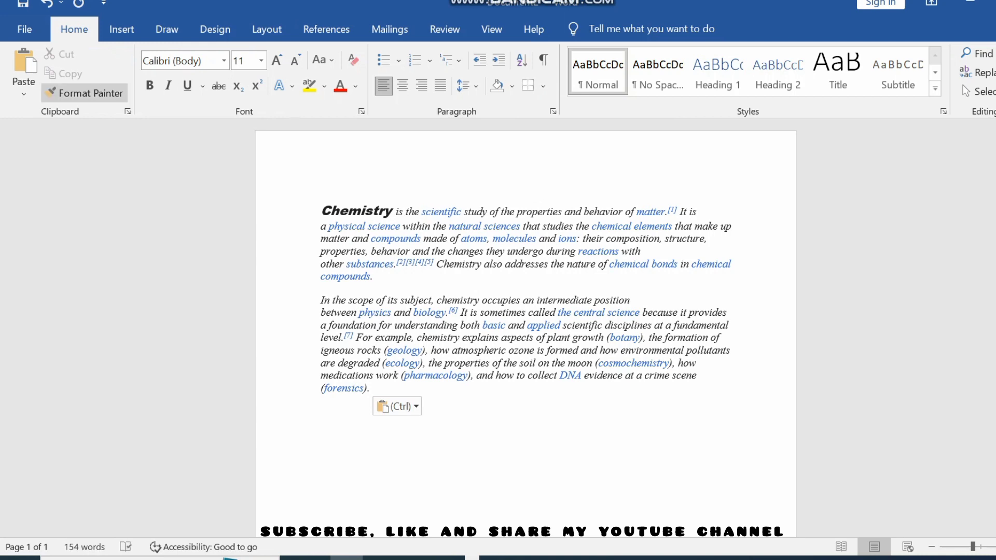
{"action": "left_click_drag", "start_coordinate": [322, 208], "coordinate": [372, 285]}
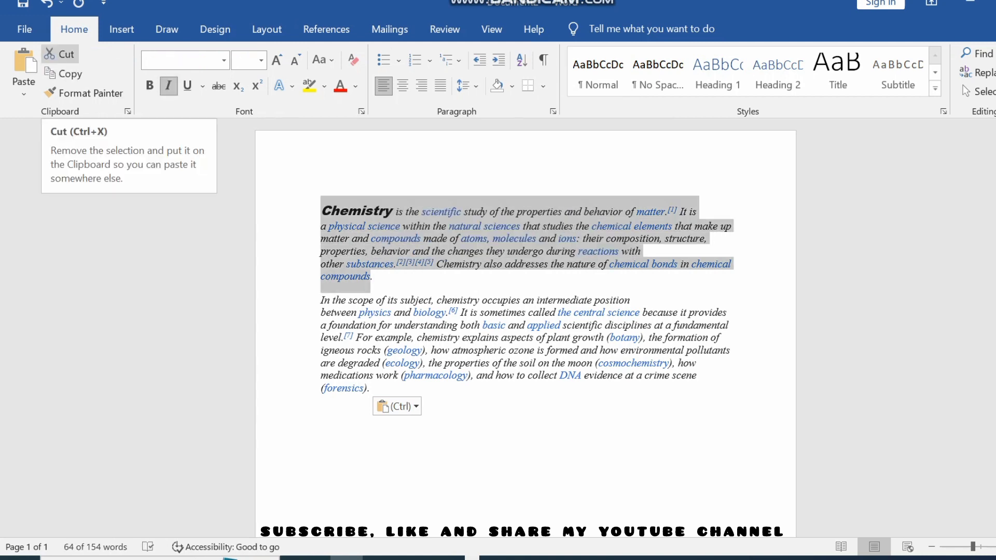
{"action": "left_click", "coordinate": [59, 54]}
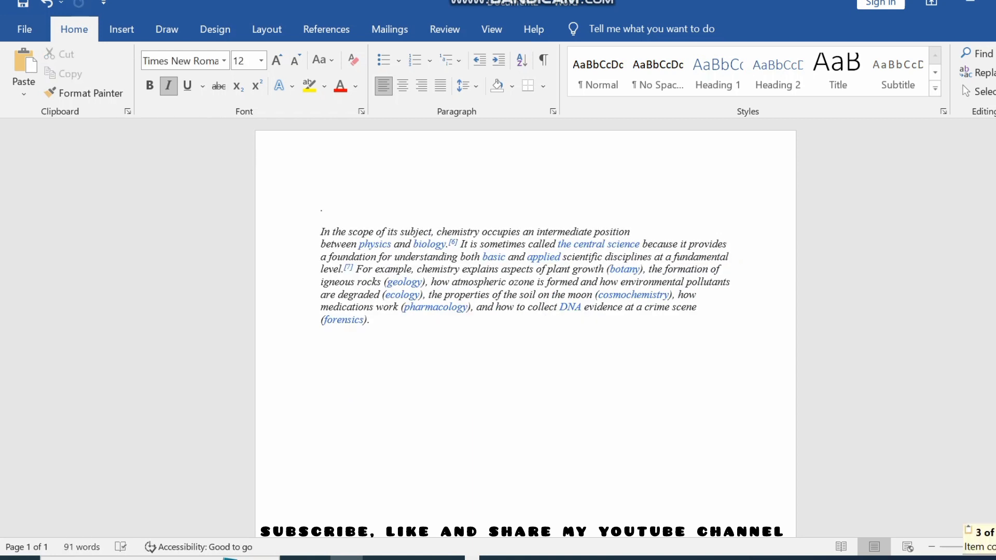
{"action": "key", "text": "ctrl+z"}
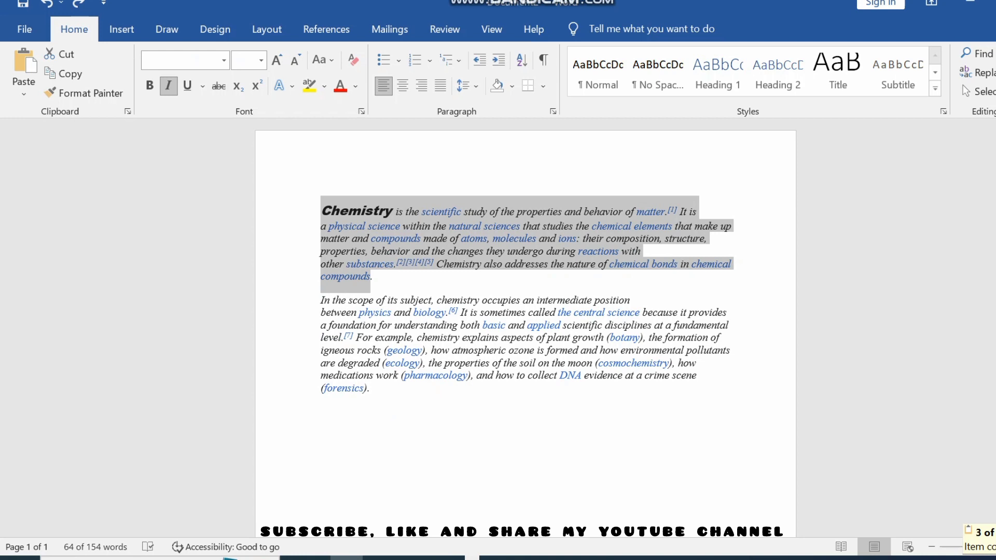
{"action": "left_click_drag", "start_coordinate": [378, 277], "coordinate": [322, 208]}
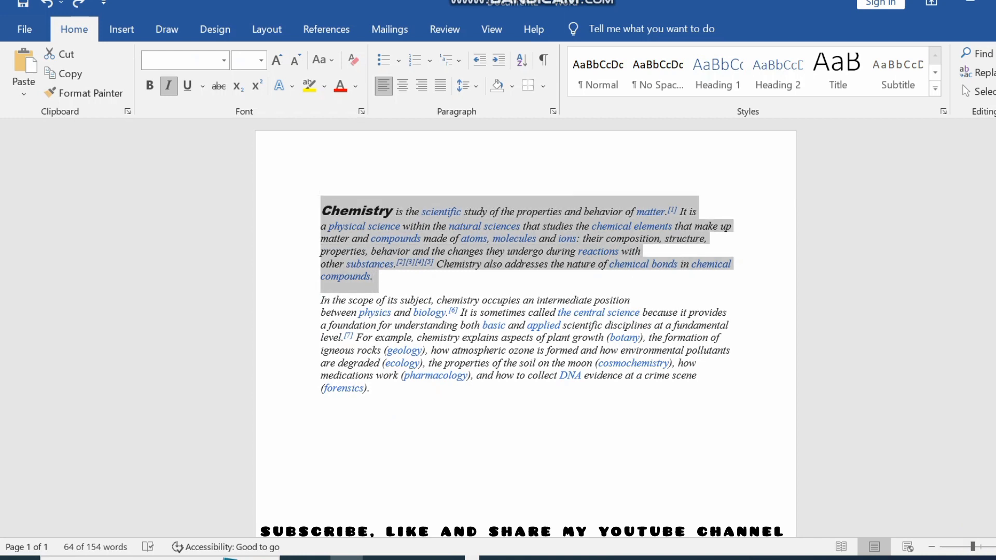
{"action": "key", "text": "ctrl+c"}
Step: Paste the copied first paragraph below the second paragraph
{"action": "left_click", "coordinate": [325, 429]}
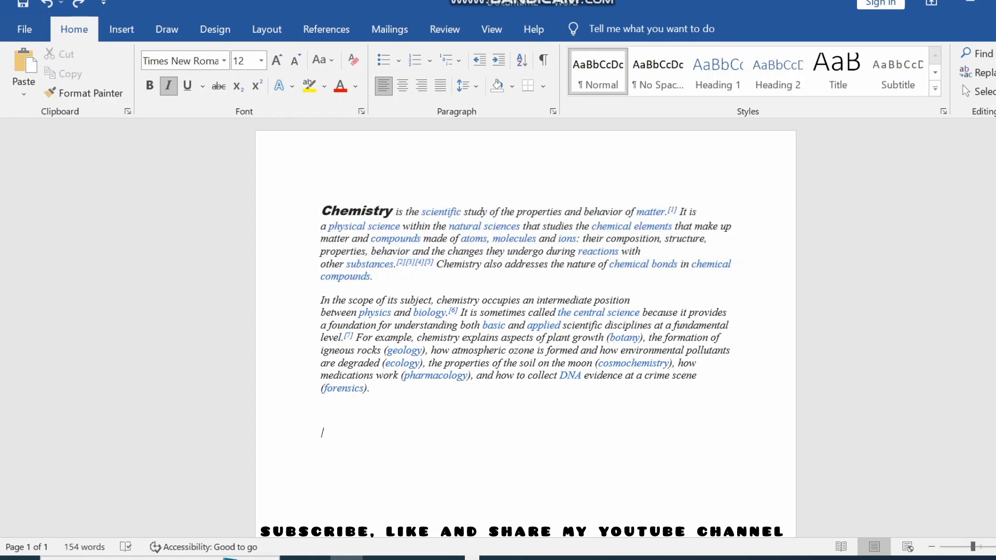
{"action": "left_click", "coordinate": [23, 68]}
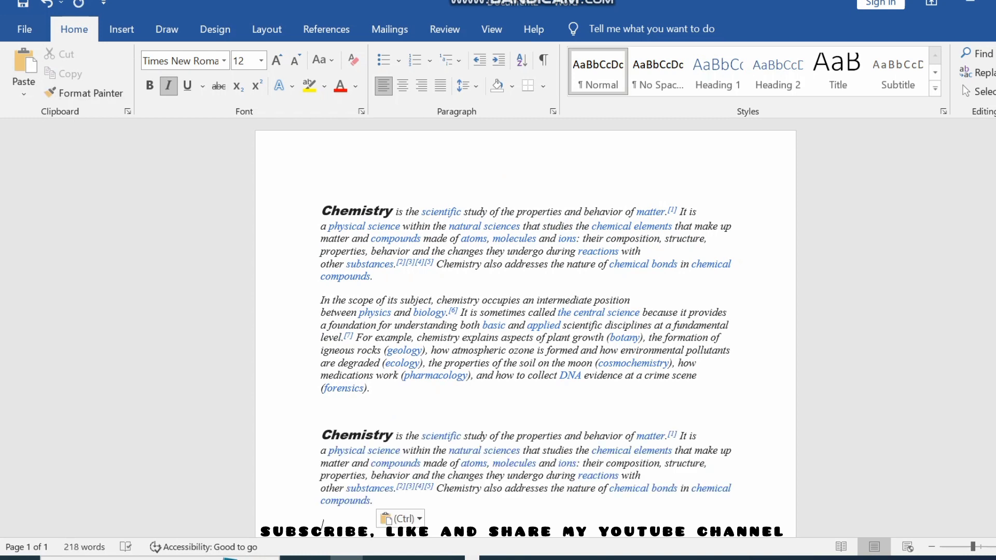
{"action": "left_click_drag", "start_coordinate": [323, 524], "coordinate": [323, 337]}
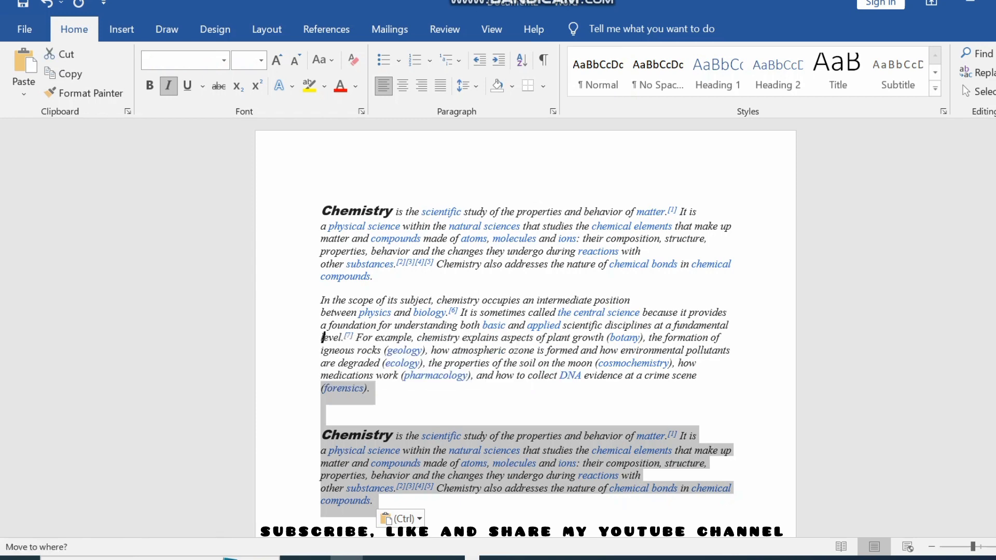
{"action": "key", "text": "ctrl+z"}
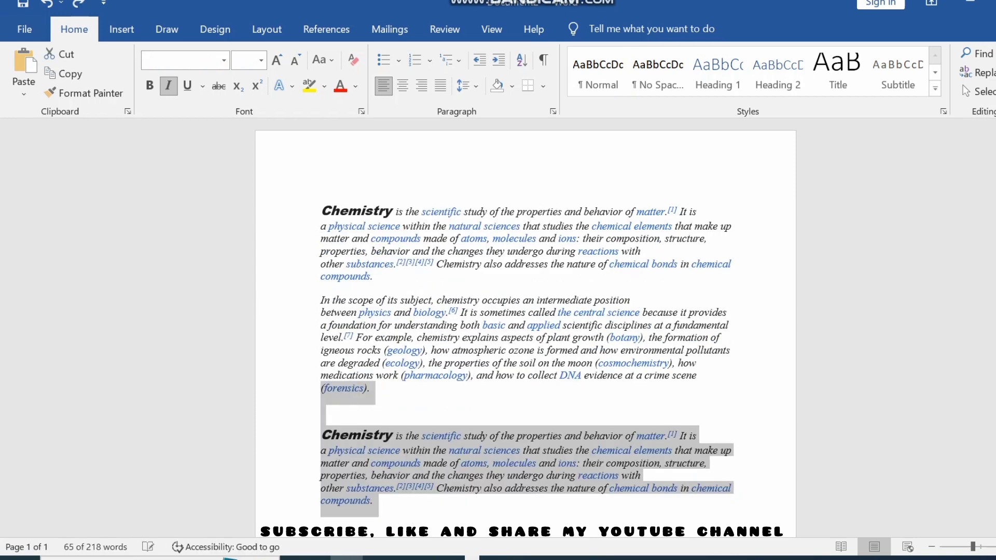
{"action": "left_click", "coordinate": [394, 415]}
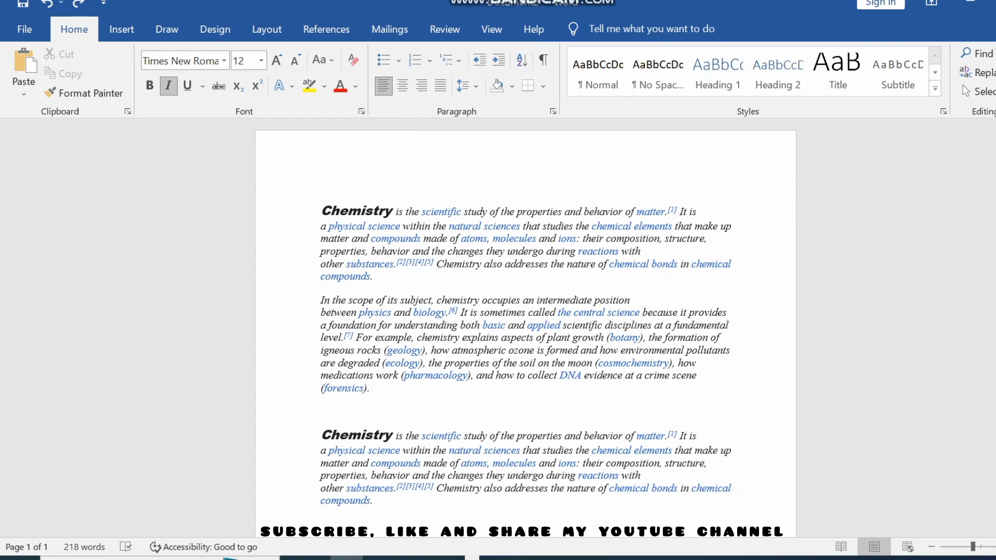
Step: Set the first paragraph's font to Algerian at size 10
{"action": "mouse_move", "coordinate": [322, 210]}
{"action": "left_mouse_down"}
{"action": "mouse_move", "coordinate": [732, 239]}
{"action": "mouse_move", "coordinate": [378, 278]}
{"action": "left_mouse_up"}
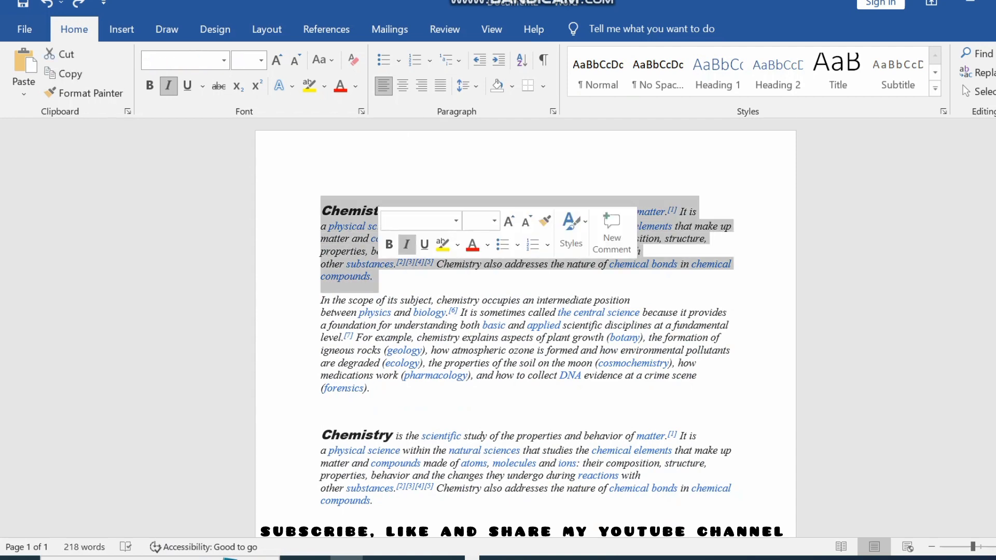
{"action": "left_click", "coordinate": [223, 60]}
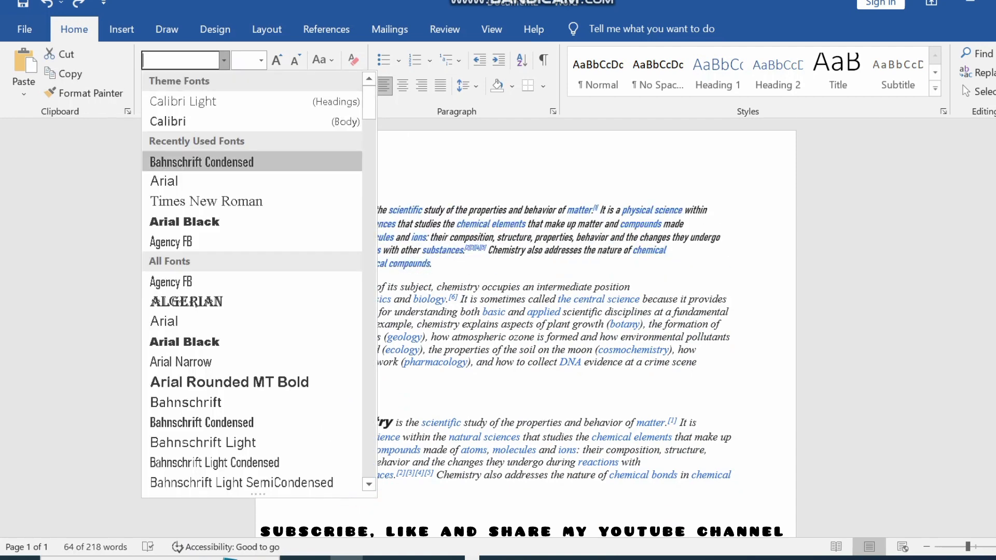
{"action": "left_click", "coordinate": [206, 202]}
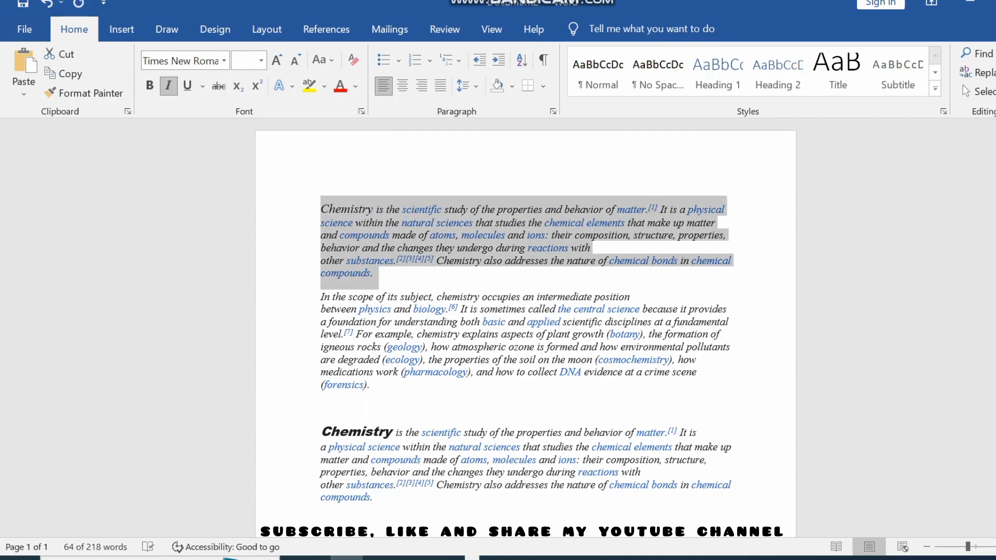
{"action": "left_click", "coordinate": [224, 60]}
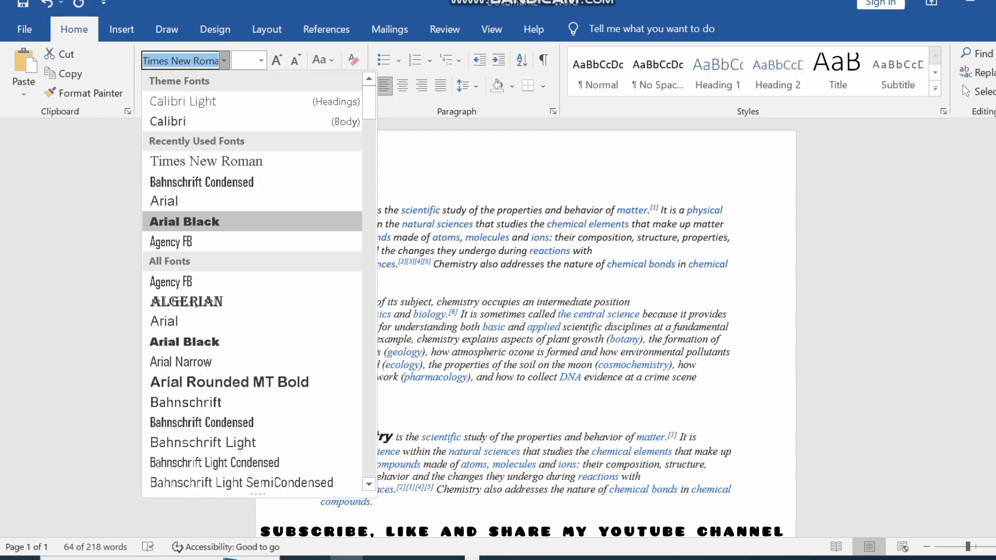
{"action": "left_click", "coordinate": [186, 301]}
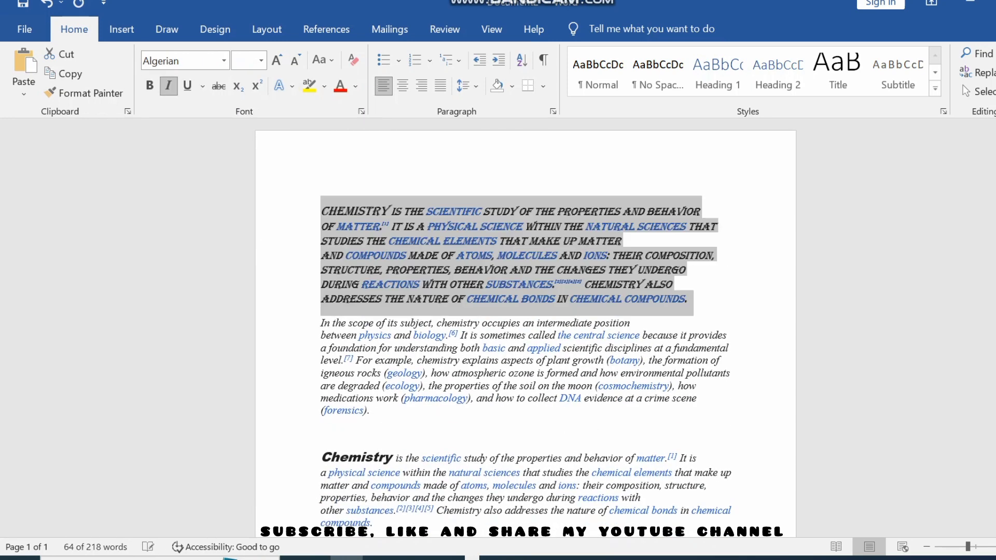
{"action": "left_click", "coordinate": [261, 60]}
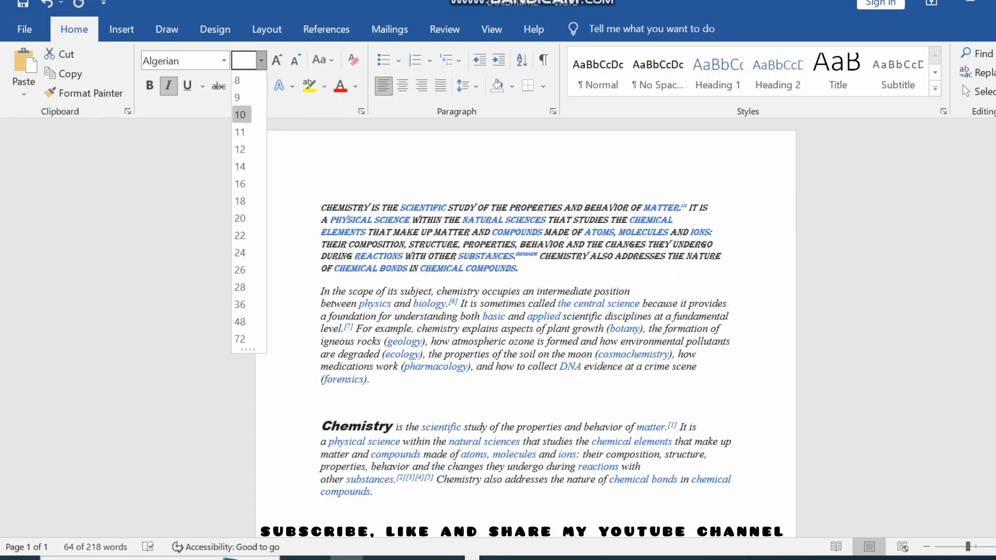
{"action": "left_click", "coordinate": [241, 114]}
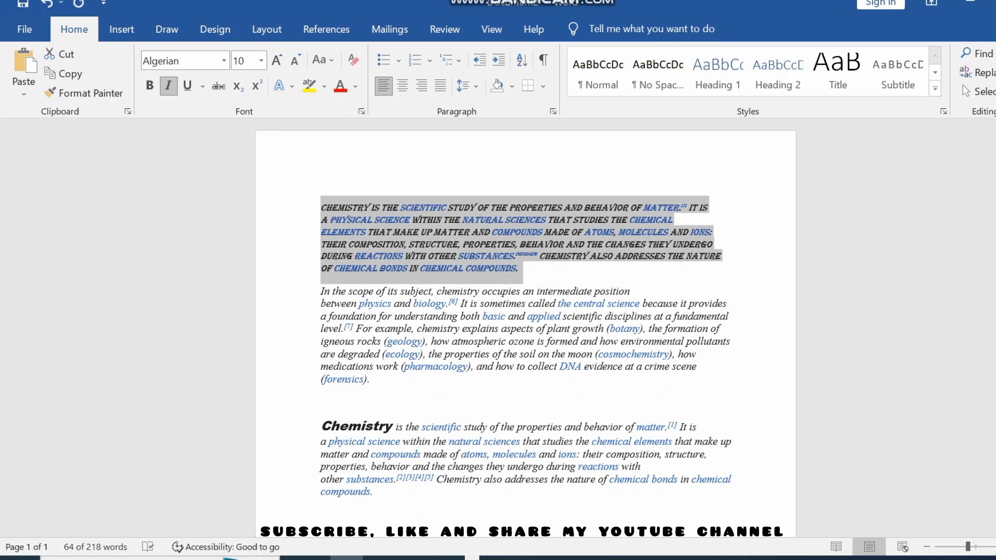
Step: Make the first paragraph bold, italic and underlined, with no strikethrough
{"action": "left_click", "coordinate": [149, 85]}
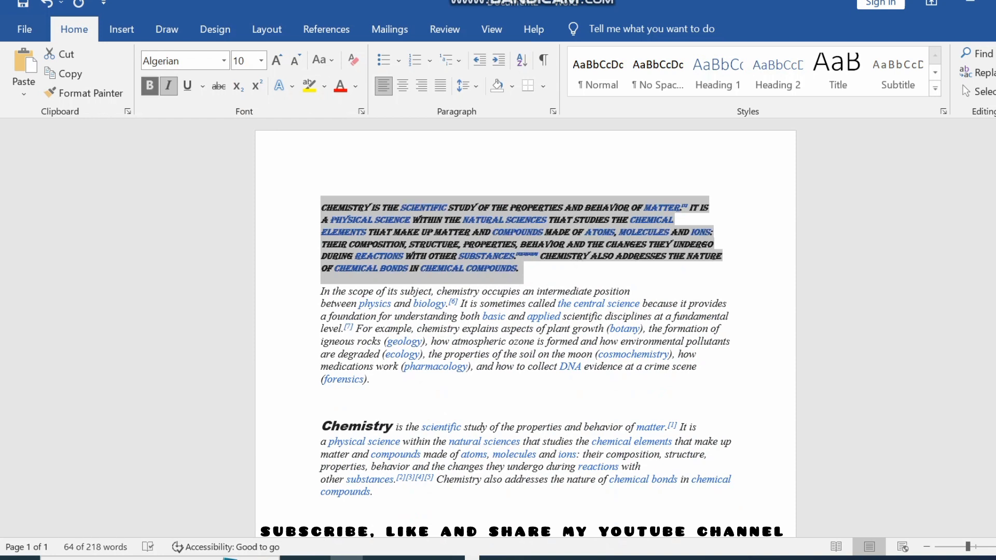
{"action": "left_click", "coordinate": [168, 85]}
{"action": "left_click", "coordinate": [169, 85]}
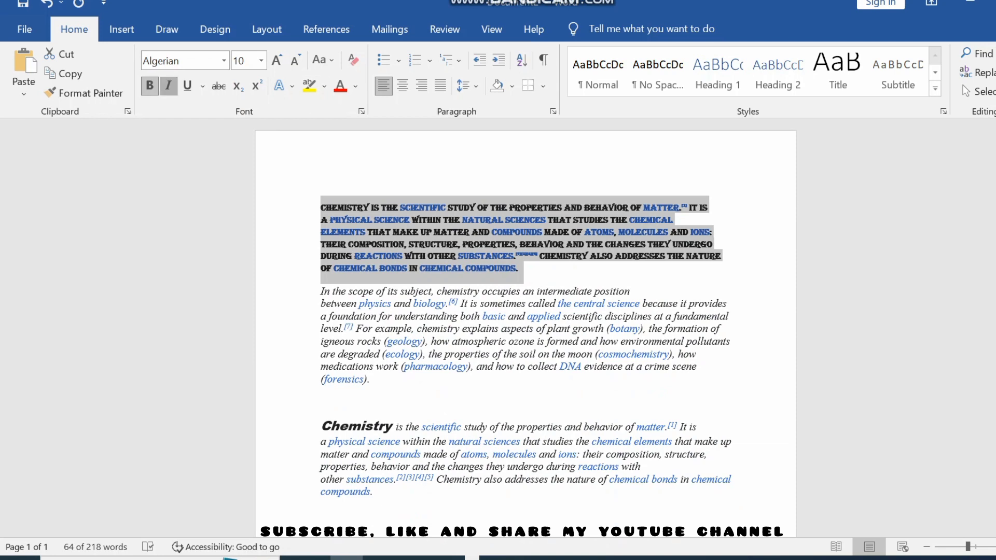
{"action": "left_click", "coordinate": [187, 85]}
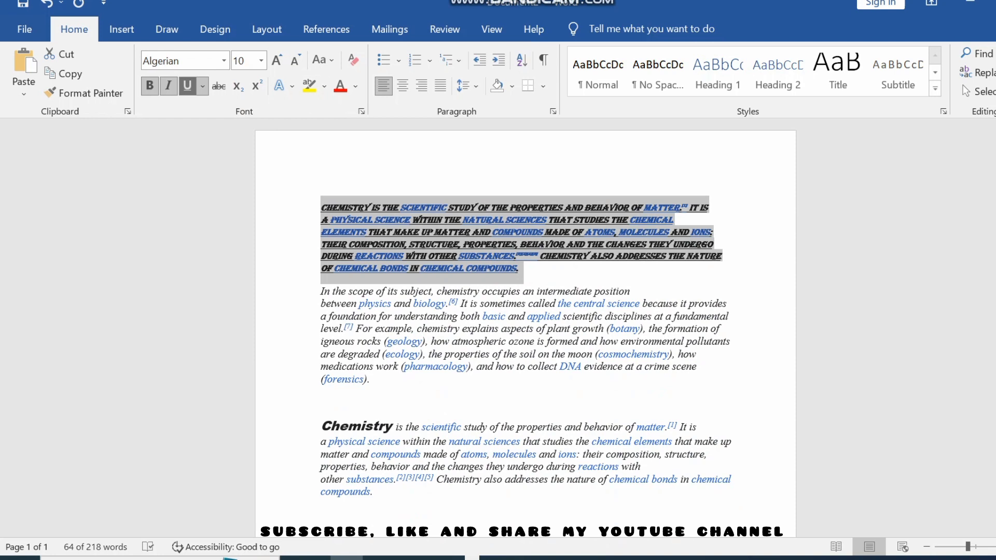
{"action": "left_click", "coordinate": [571, 268]}
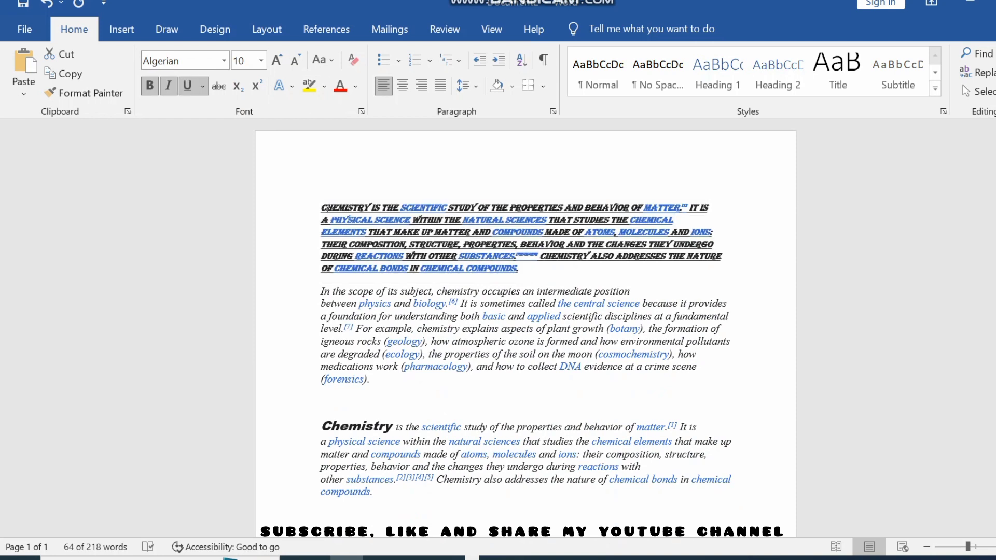
{"action": "left_click_drag", "start_coordinate": [322, 205], "coordinate": [519, 281]}
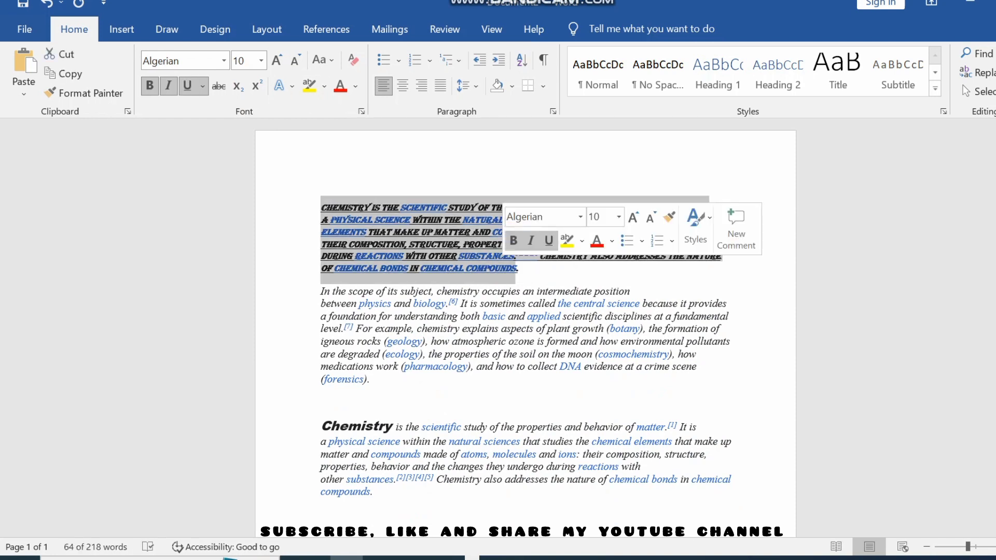
{"action": "left_click", "coordinate": [219, 86]}
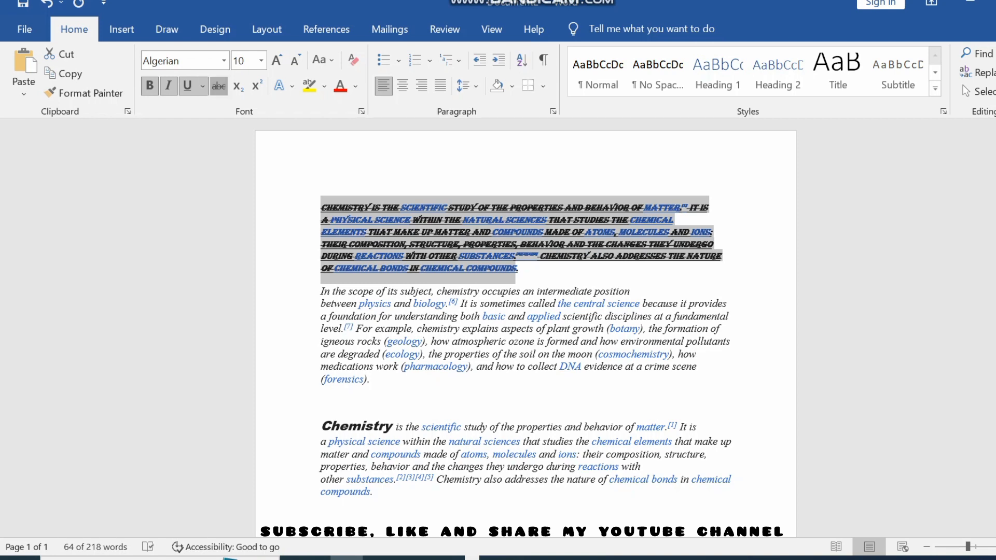
{"action": "left_click", "coordinate": [219, 85]}
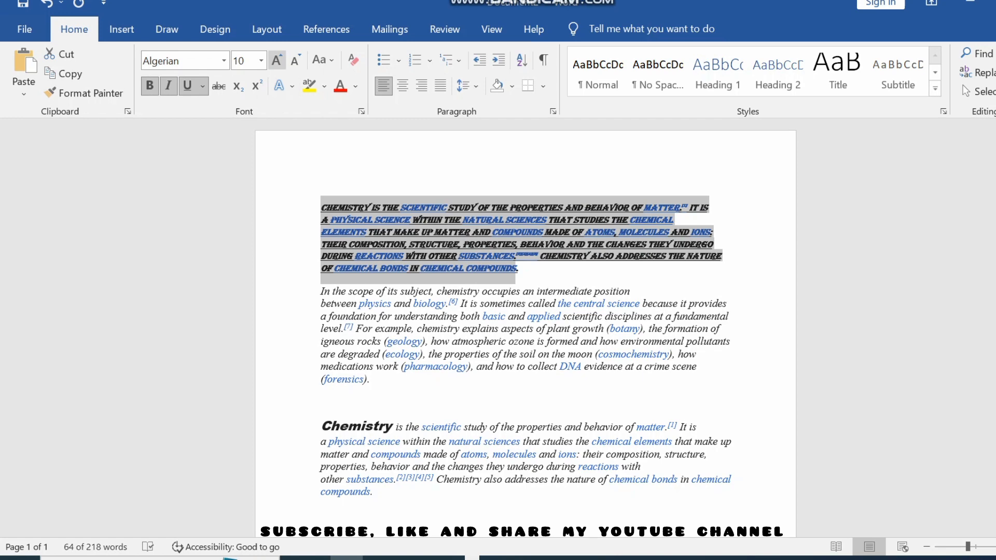
Step: Bring the first paragraph to size 11 and convert it to UPPERCASE
{"action": "left_click", "coordinate": [276, 60]}
{"action": "left_click", "coordinate": [277, 60]}
{"action": "left_click", "coordinate": [277, 60]}
{"action": "left_click", "coordinate": [277, 60]}
{"action": "left_click", "coordinate": [277, 61]}
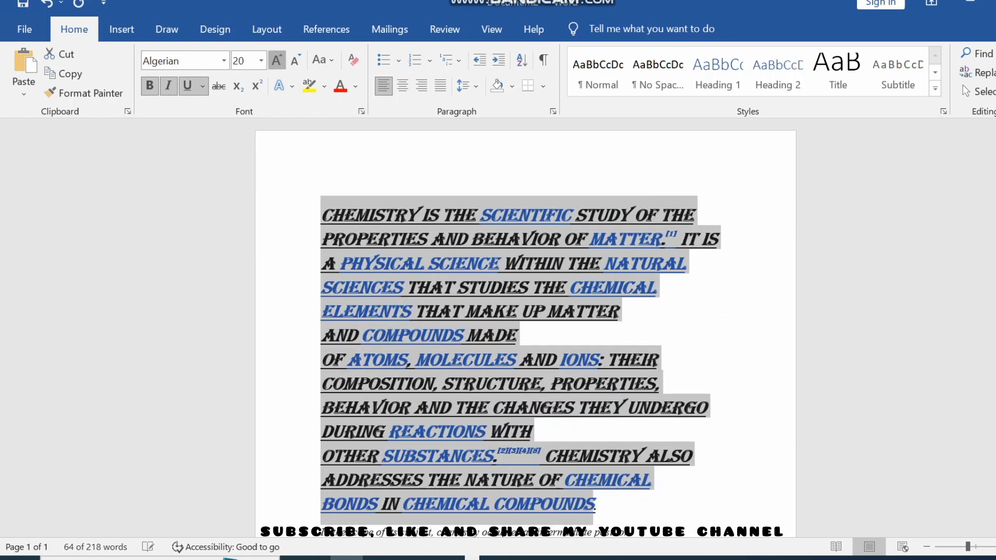
{"action": "left_click", "coordinate": [277, 60]}
{"action": "left_click", "coordinate": [276, 61]}
{"action": "left_click", "coordinate": [277, 60]}
{"action": "left_click", "coordinate": [296, 60]}
{"action": "left_click", "coordinate": [295, 60]}
{"action": "left_click", "coordinate": [296, 60]}
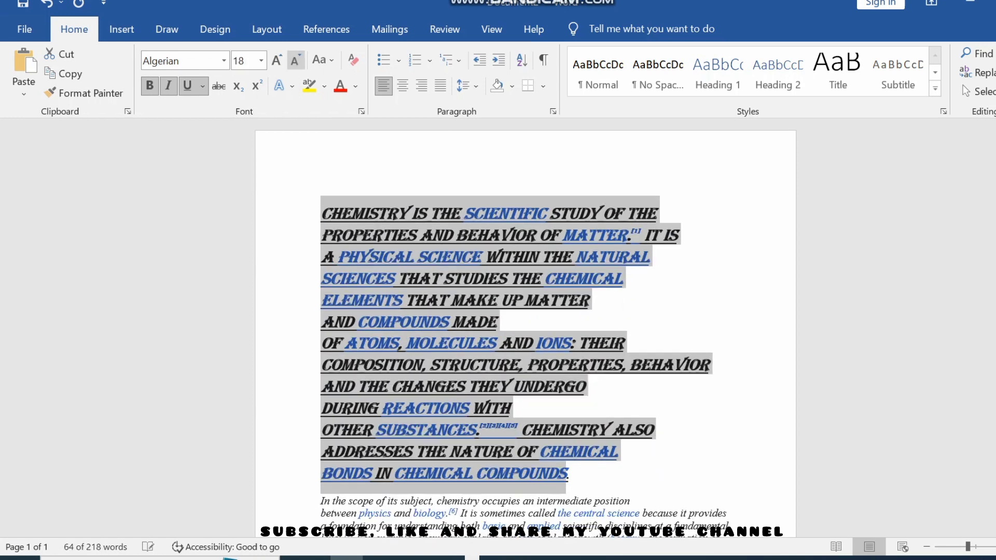
{"action": "left_click", "coordinate": [295, 61]}
{"action": "left_click", "coordinate": [295, 60]}
{"action": "left_click", "coordinate": [296, 61]}
{"action": "left_click", "coordinate": [295, 60]}
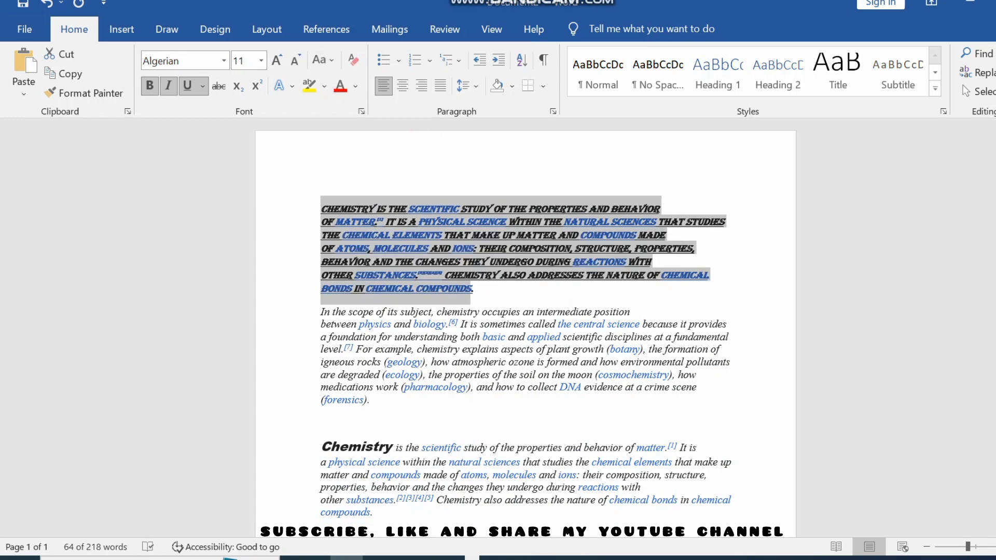
{"action": "left_click_drag", "start_coordinate": [477, 298], "coordinate": [321, 208]}
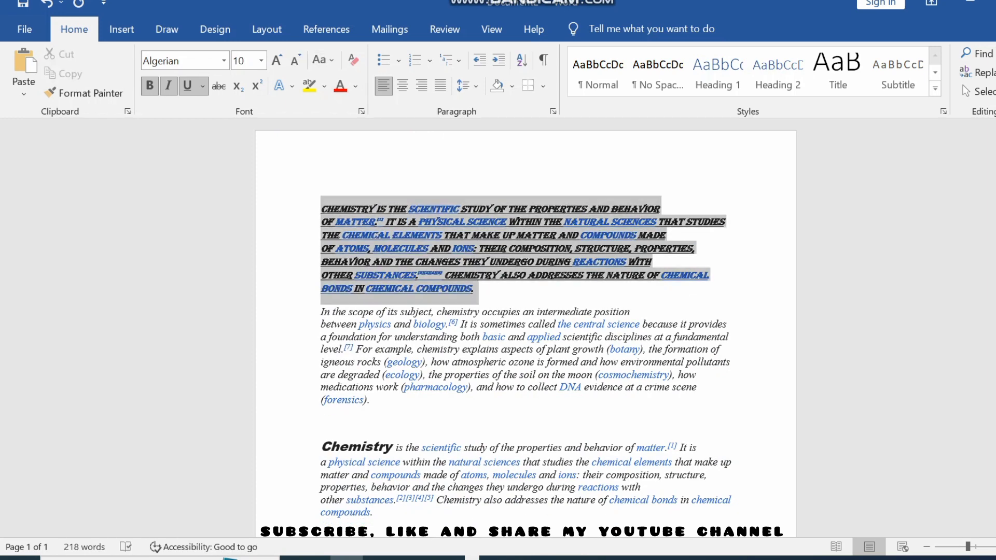
{"action": "left_click", "coordinate": [324, 60]}
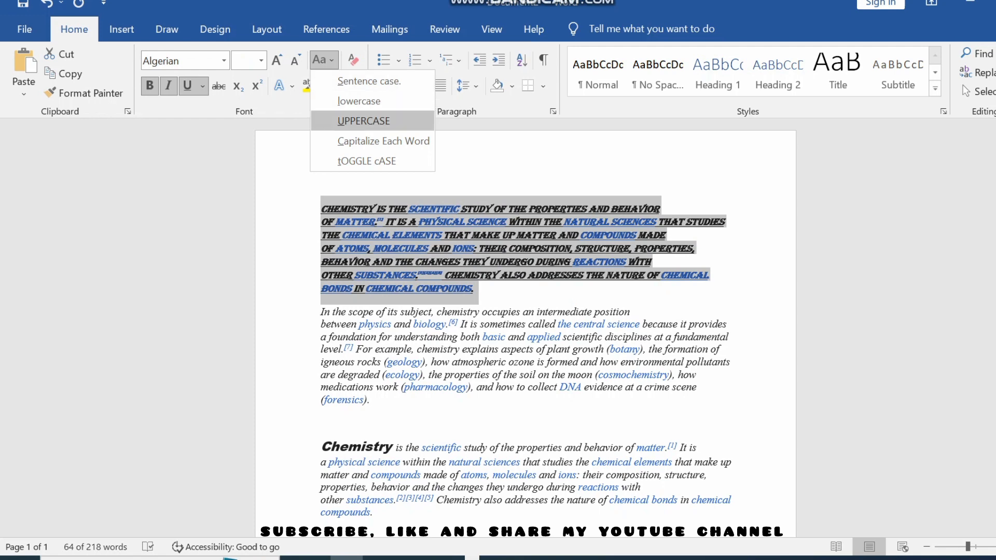
{"action": "left_click", "coordinate": [367, 160]}
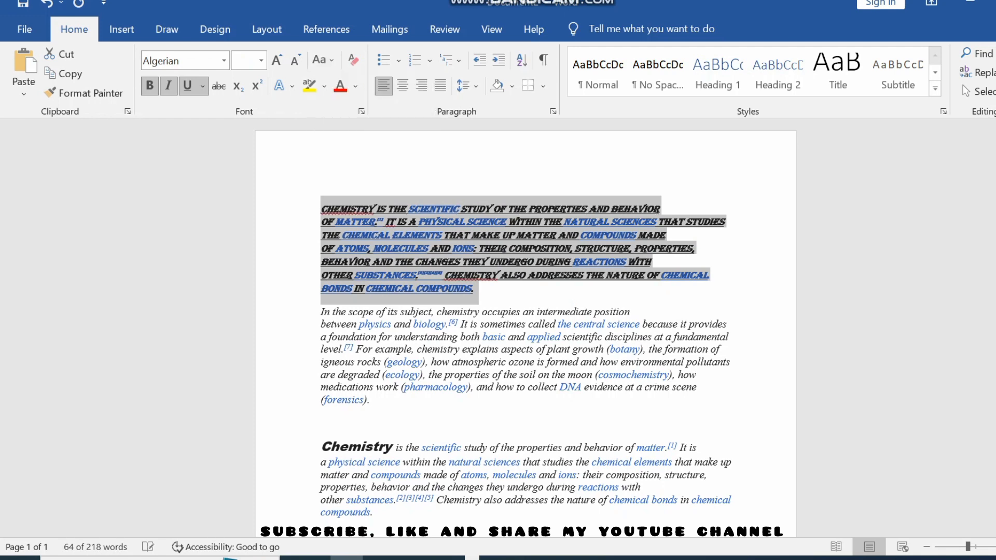
{"action": "left_click", "coordinate": [324, 60]}
{"action": "left_click", "coordinate": [364, 120]}
Step: Colour the first paragraph's text dark orange on a black highlight
{"action": "left_click", "coordinate": [355, 87]}
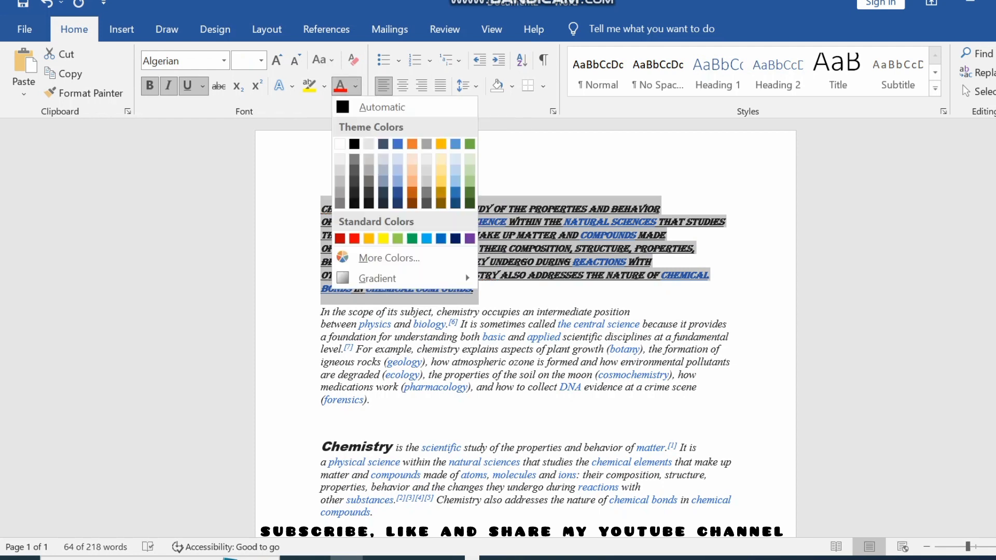
{"action": "left_click", "coordinate": [412, 192]}
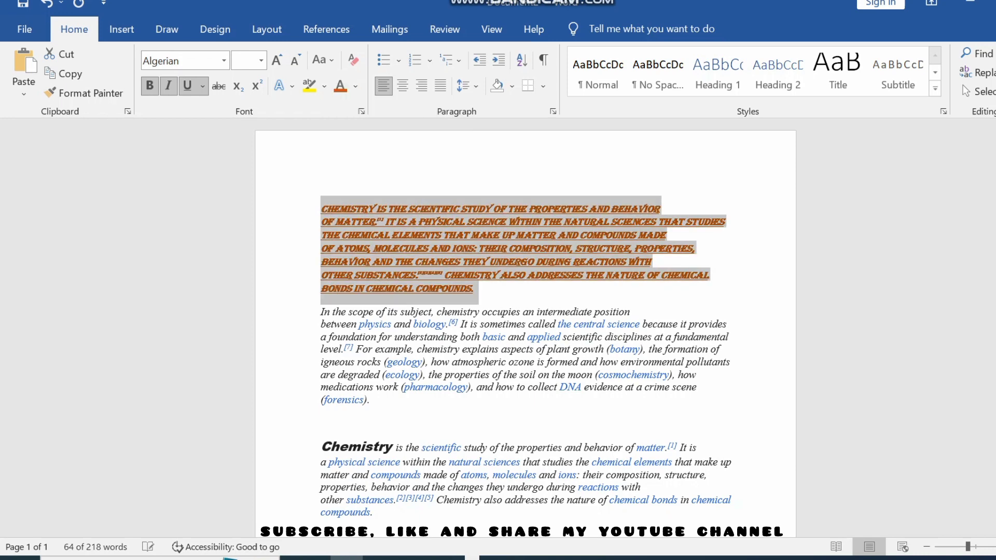
{"action": "left_click", "coordinate": [325, 86]}
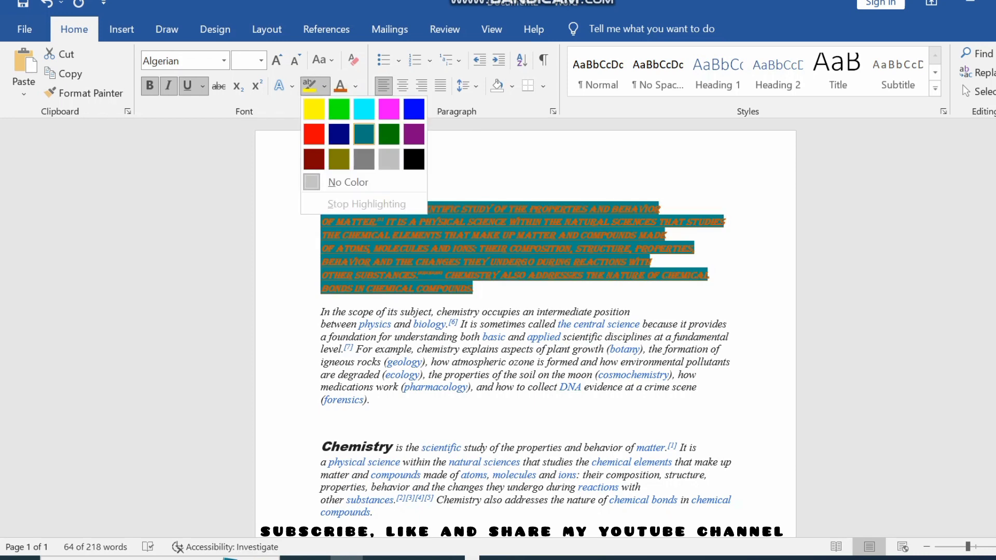
{"action": "left_click", "coordinate": [414, 159]}
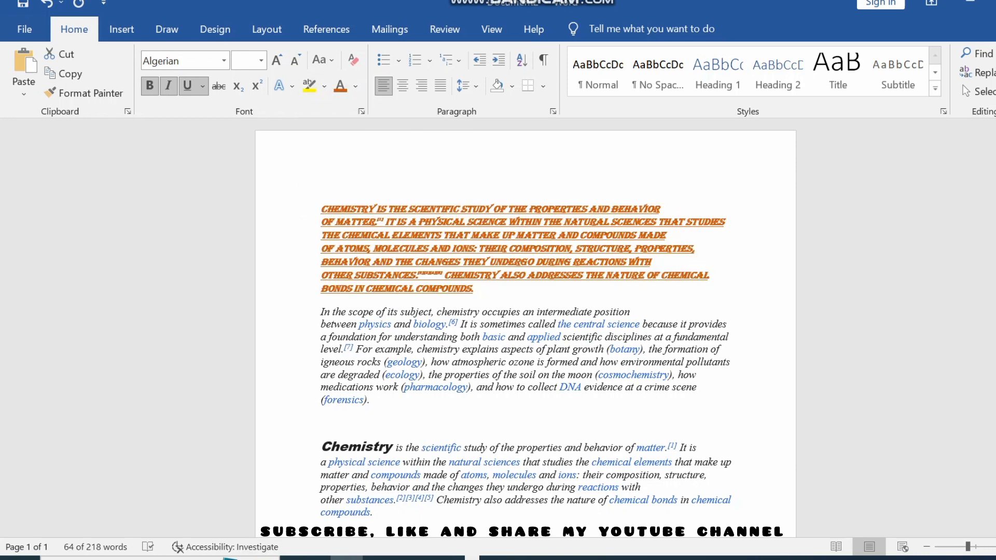
{"action": "left_click", "coordinate": [283, 86]}
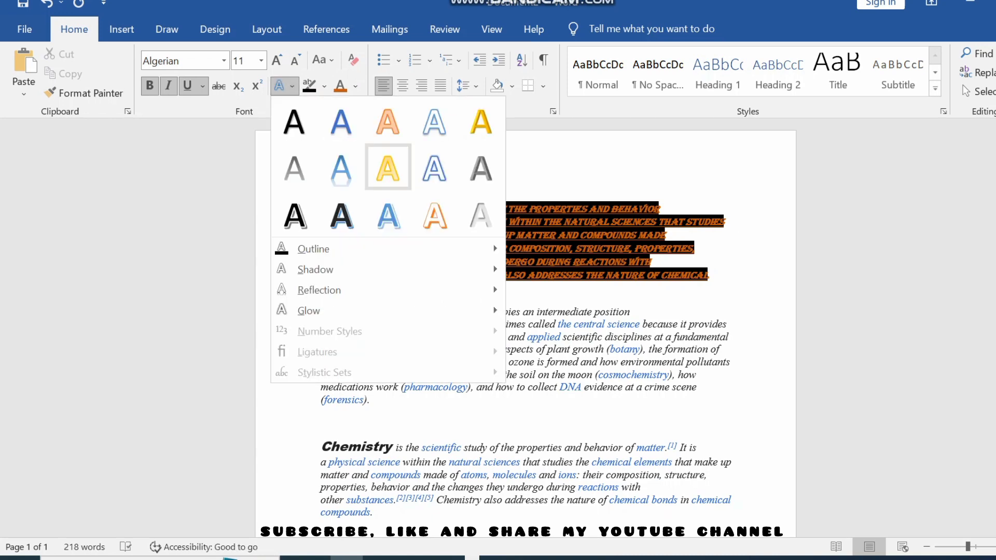
{"action": "key", "text": "Escape"}
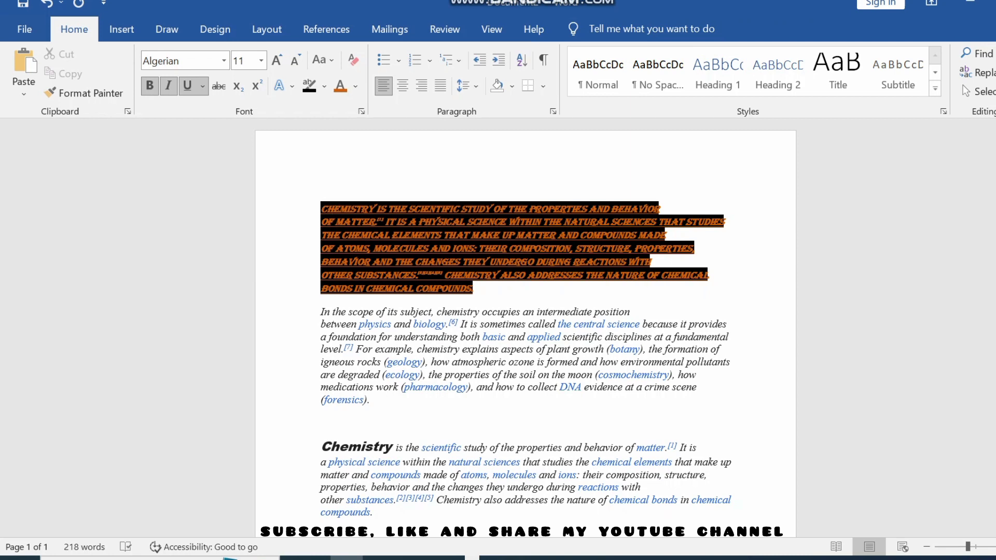
{"action": "left_click", "coordinate": [322, 312]}
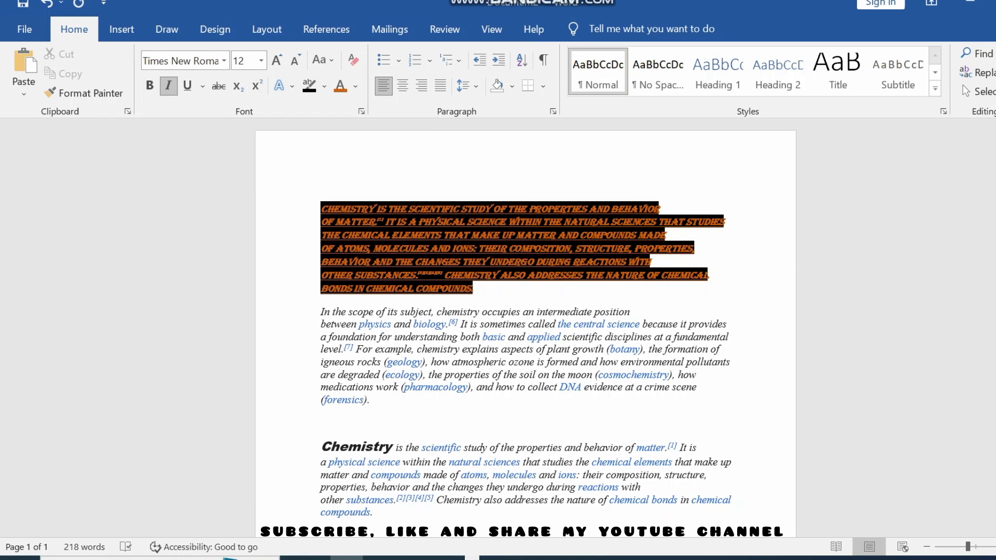
{"action": "left_click", "coordinate": [322, 288]}
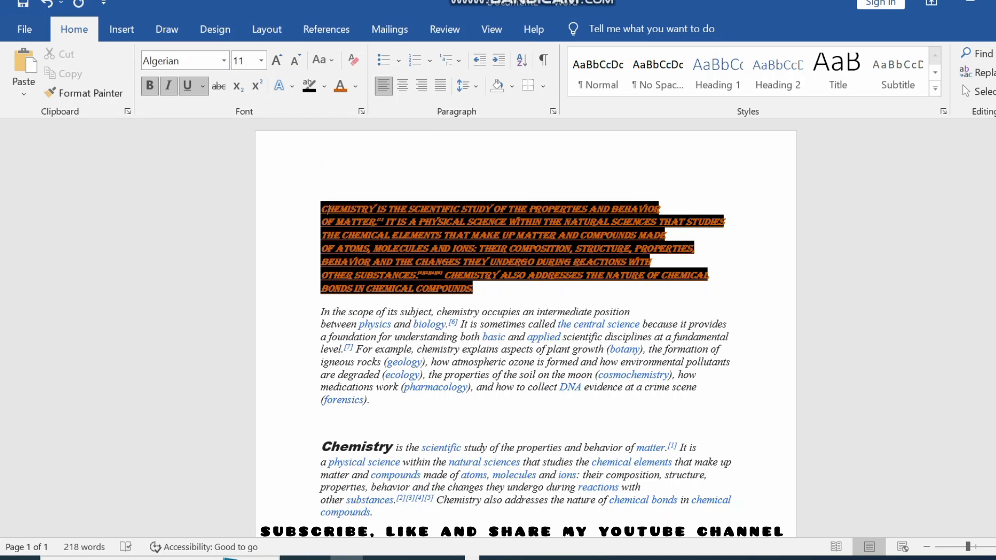
Step: Replace the repeated paragraph with the text H2O at size 22
{"action": "left_click_drag", "start_coordinate": [320, 448], "coordinate": [372, 513]}
{"action": "key", "text": "Delete"}
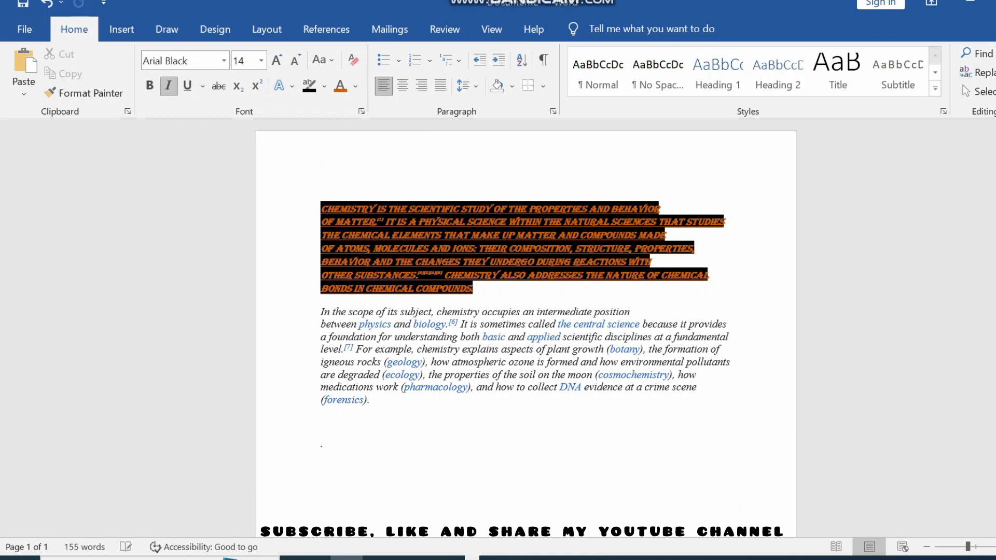
{"action": "type", "text": "H2"}
{"action": "type", "text": "O"}
{"action": "left_click_drag", "start_coordinate": [357, 447], "coordinate": [320, 448]}
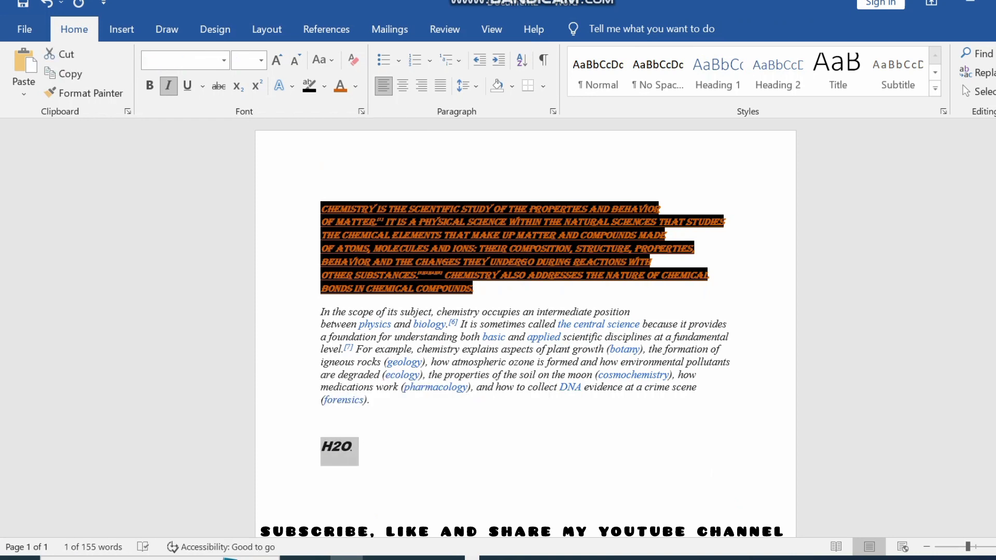
{"action": "left_click", "coordinate": [261, 61]}
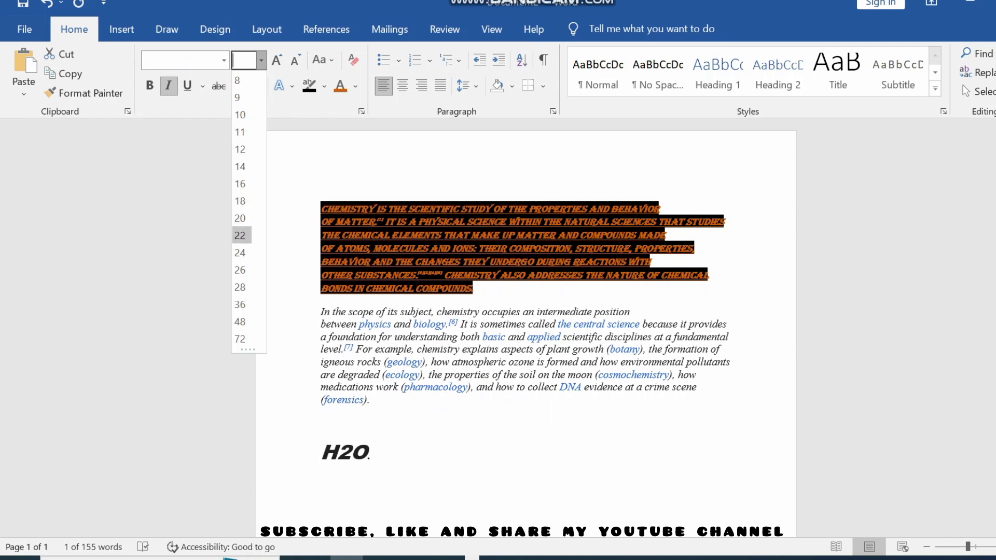
{"action": "left_click", "coordinate": [241, 235]}
{"action": "left_click", "coordinate": [337, 457]}
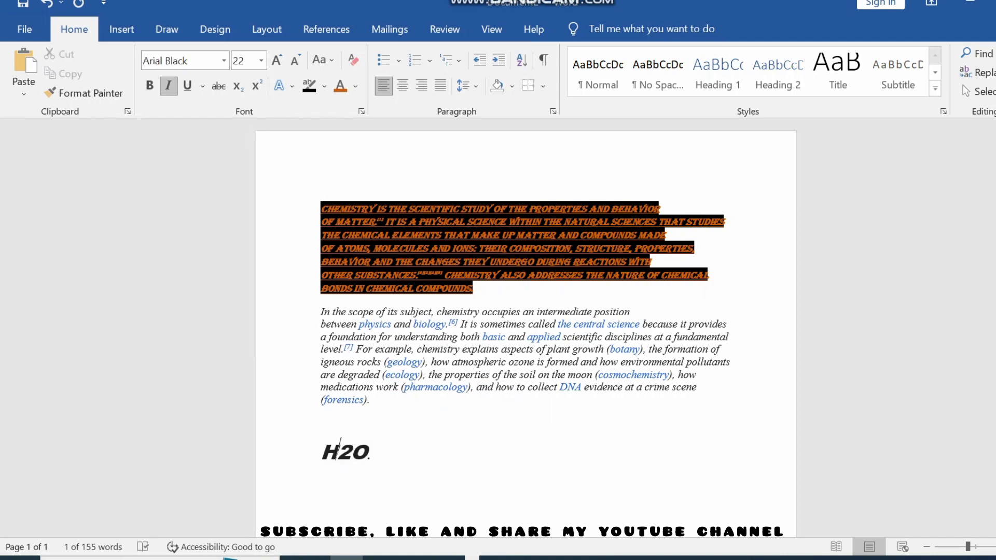
Step: Set the 2 in H2O as subscript through the Font dialog
{"action": "left_click_drag", "start_coordinate": [337, 457], "coordinate": [351, 457]}
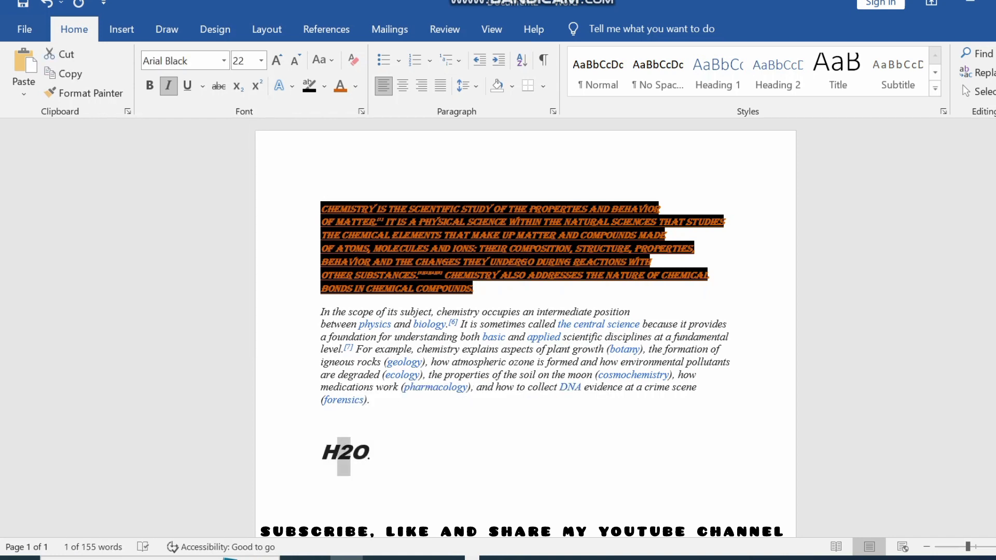
{"action": "left_click", "coordinate": [238, 86]}
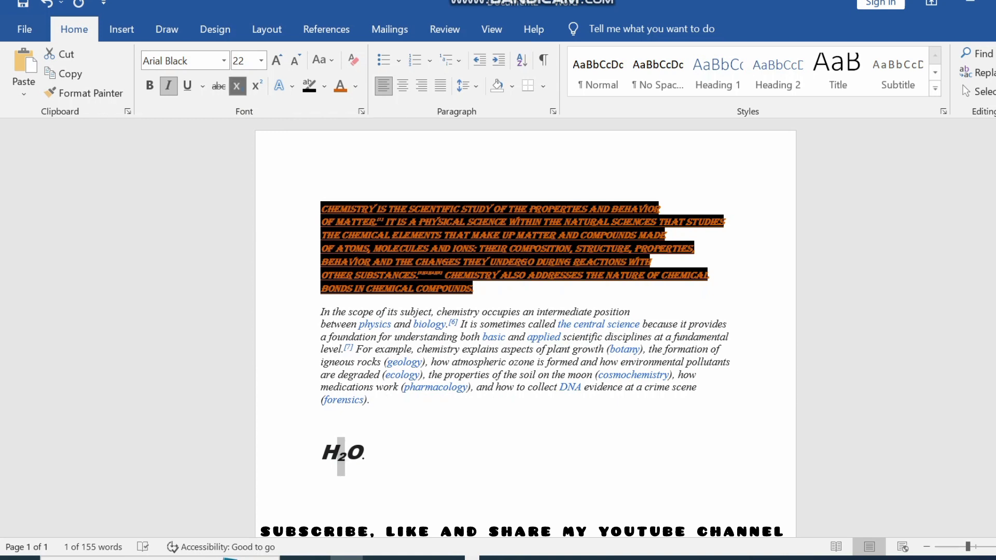
{"action": "left_click", "coordinate": [237, 85]}
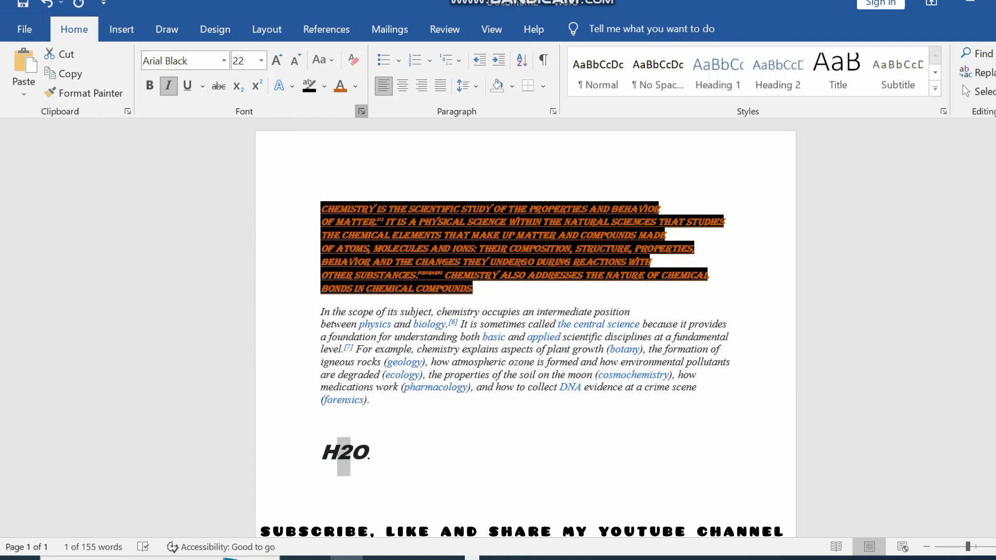
{"action": "left_click", "coordinate": [362, 112]}
{"action": "left_click", "coordinate": [382, 326]}
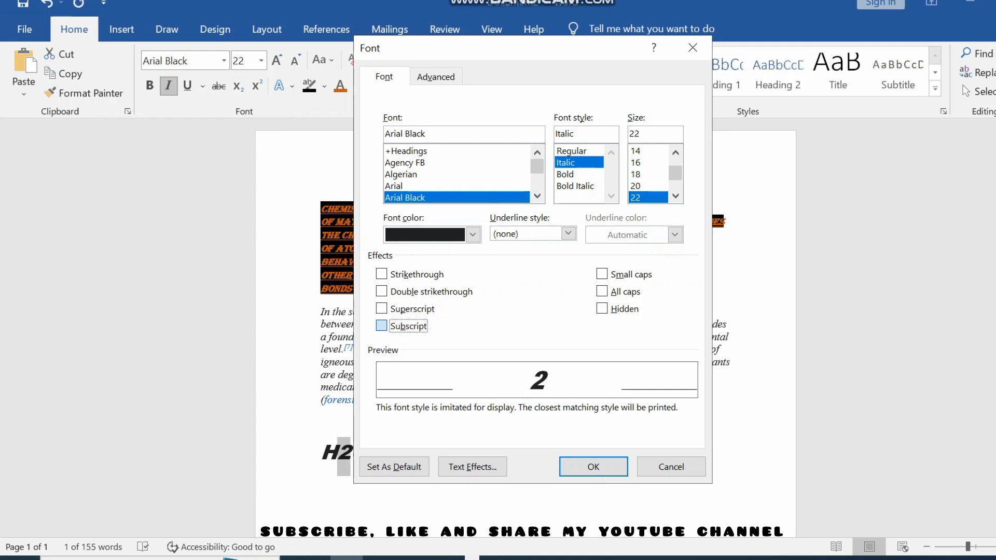
{"action": "left_click", "coordinate": [593, 467]}
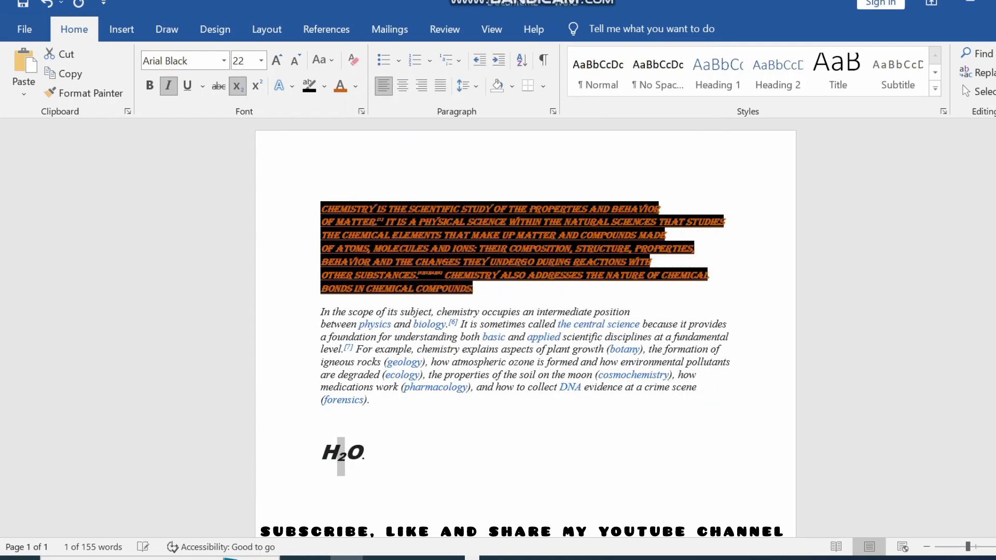
{"action": "left_click", "coordinate": [323, 422]}
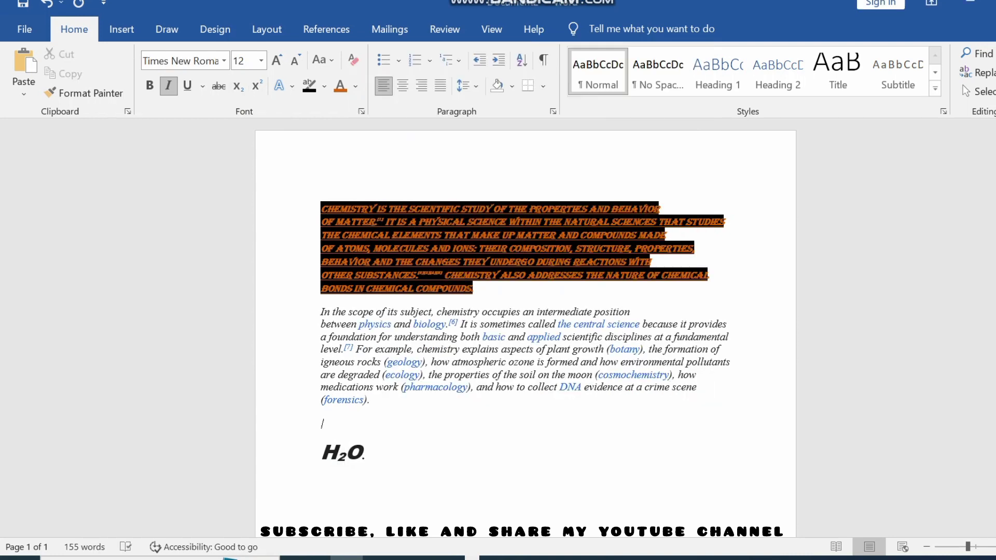
{"action": "key", "text": "Caps_Lock"}
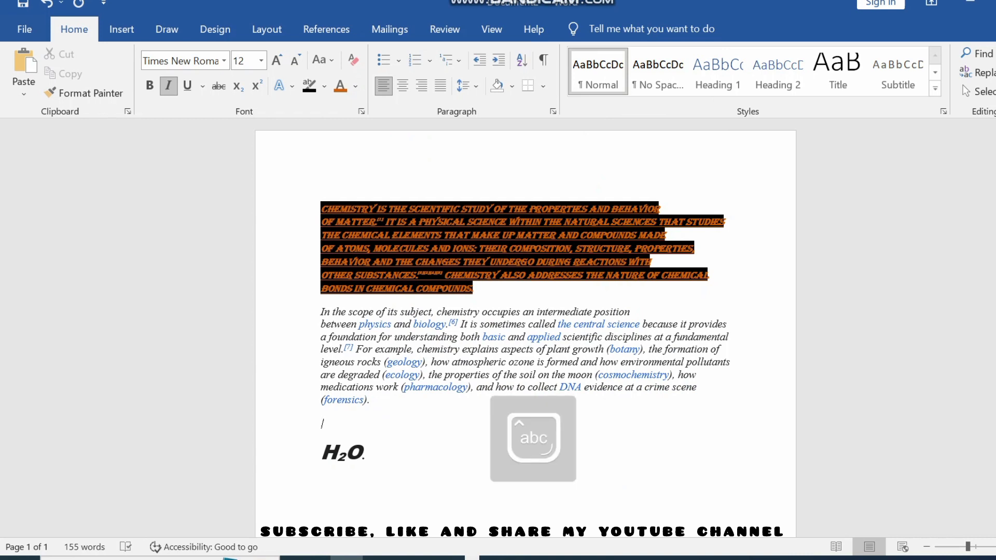
{"action": "key", "text": "Caps_Lock"}
{"action": "type", "text": "CL22"}
{"action": "key", "text": "BackSpace"}
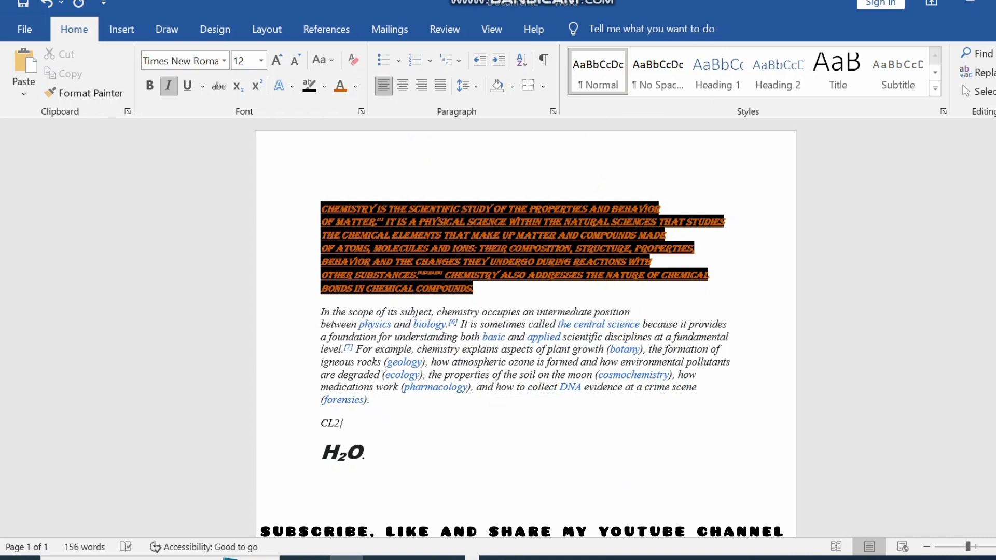
{"action": "double_click", "coordinate": [332, 424]}
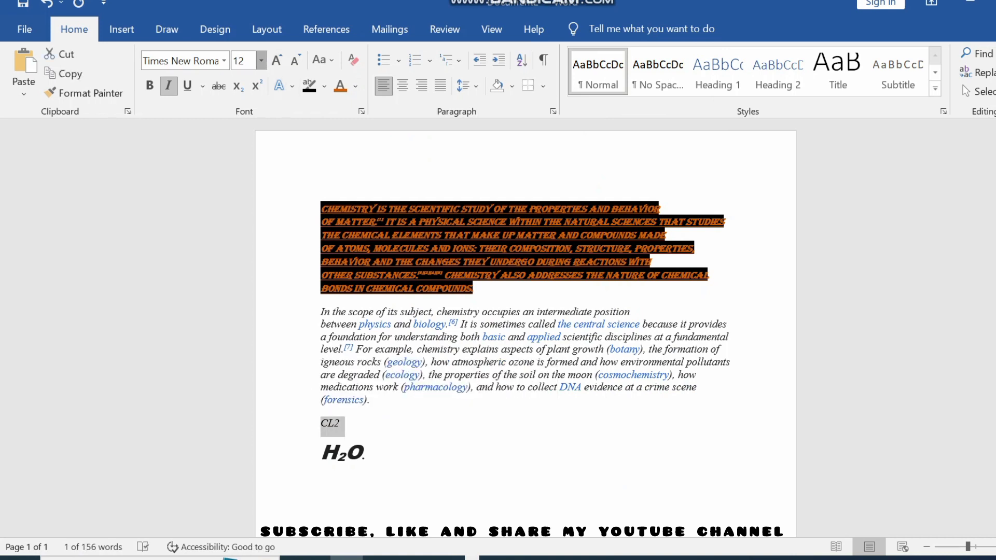
{"action": "left_click", "coordinate": [261, 61]}
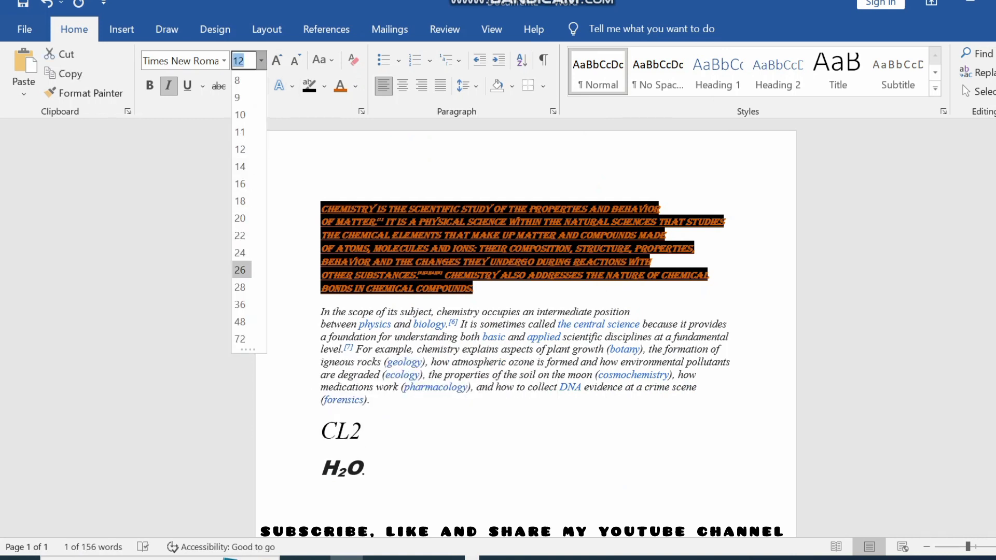
{"action": "left_click", "coordinate": [240, 269]}
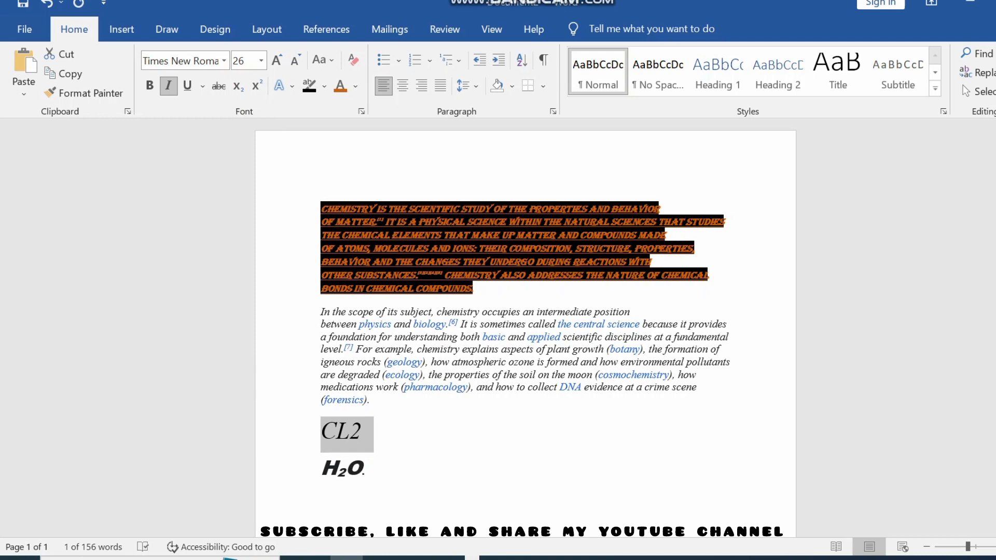
{"action": "left_click", "coordinate": [348, 431]}
{"action": "key", "text": "BackSpace"}
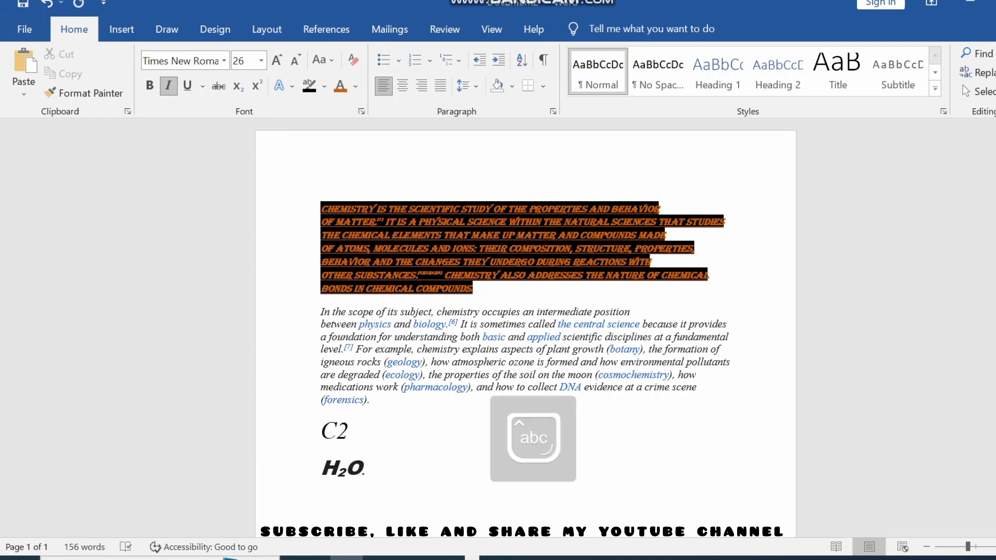
{"action": "type", "text": "l"}
{"action": "left_click_drag", "start_coordinate": [341, 430], "coordinate": [355, 430]}
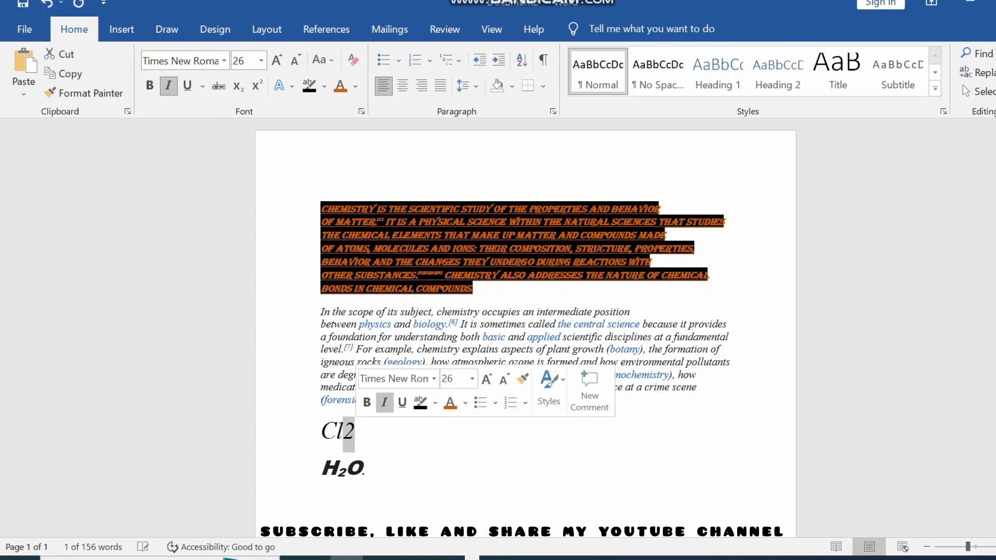
{"action": "left_click", "coordinate": [361, 112]}
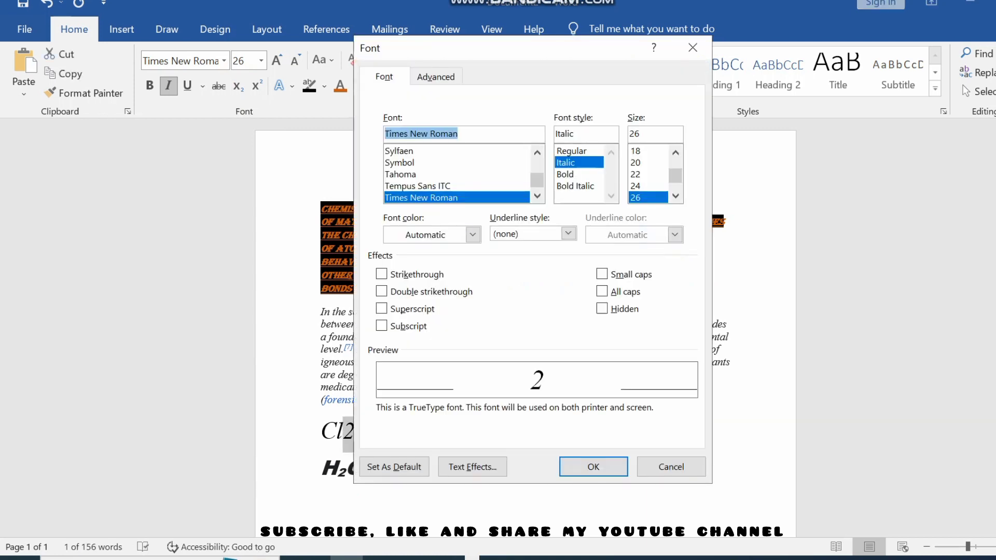
{"action": "left_click", "coordinate": [382, 326]}
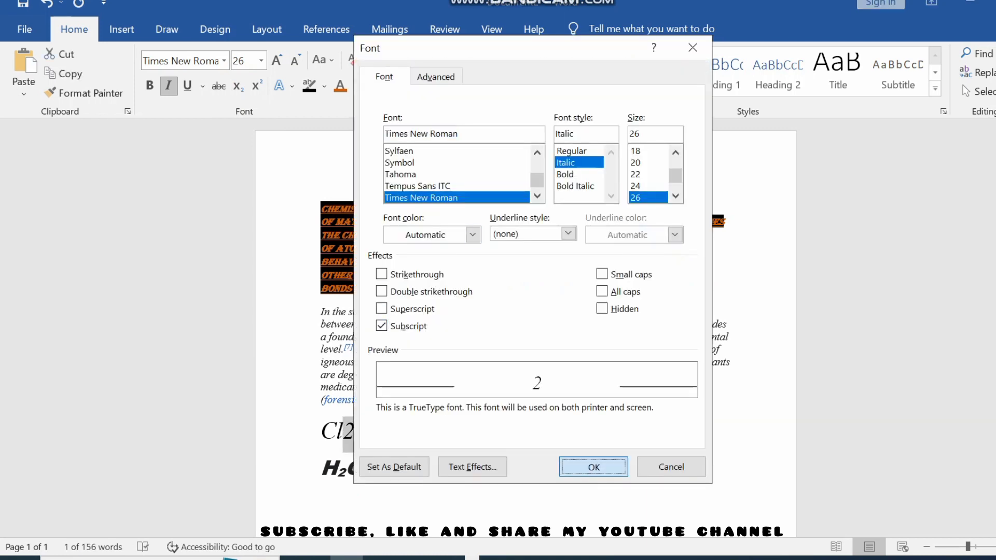
{"action": "left_click", "coordinate": [594, 467]}
{"action": "left_click", "coordinate": [351, 434]}
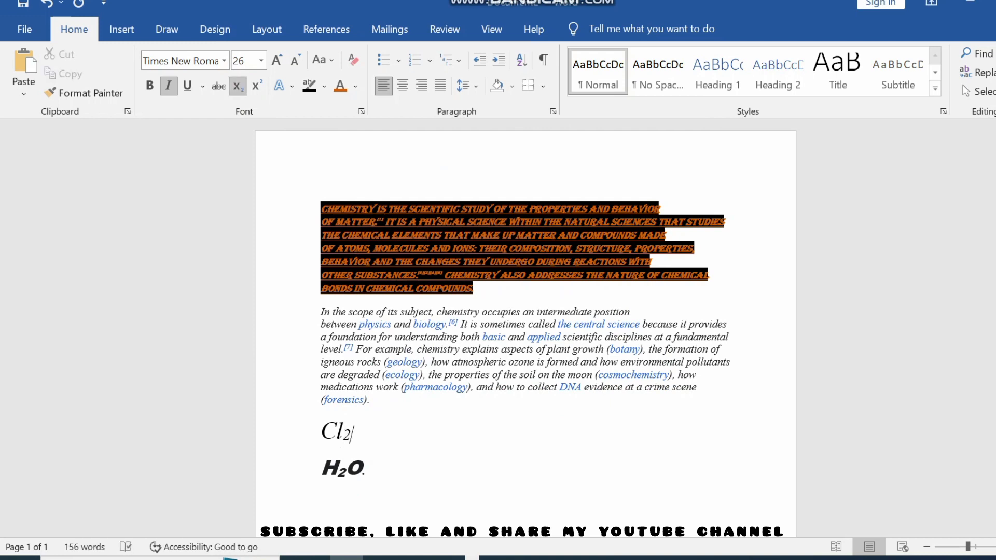
{"action": "key", "text": "BackSpace"}
{"action": "type", "text": "-"}
{"action": "key", "text": "BackSpace"}
{"action": "key", "text": "BackSpace"}
{"action": "key", "text": "BackSpace"}
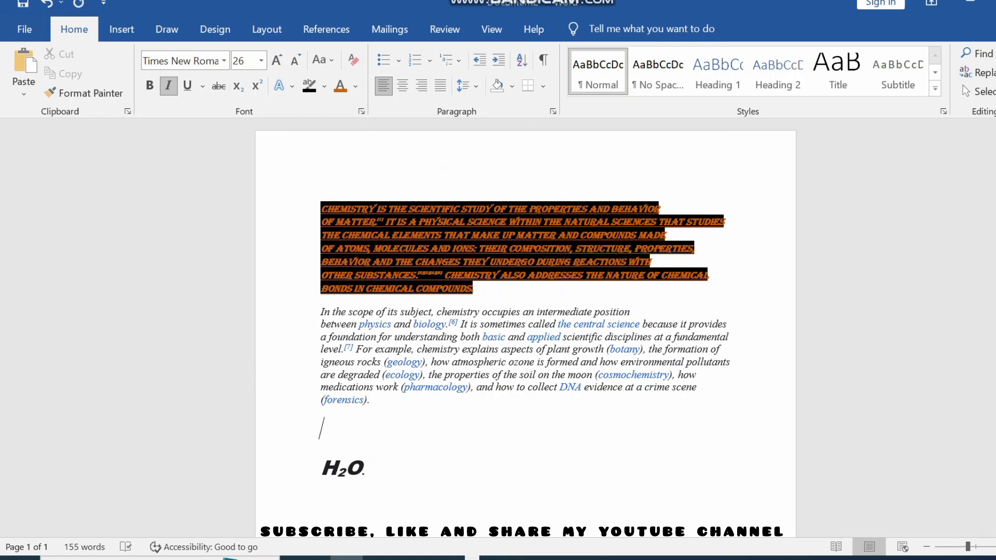
Step: Type the chloride formula Cl- on the line above H₂O
{"action": "key", "text": "Caps_Lock"}
{"action": "type", "text": "C"}
{"action": "key", "text": "Caps_Lock"}
{"action": "type", "text": "l"}
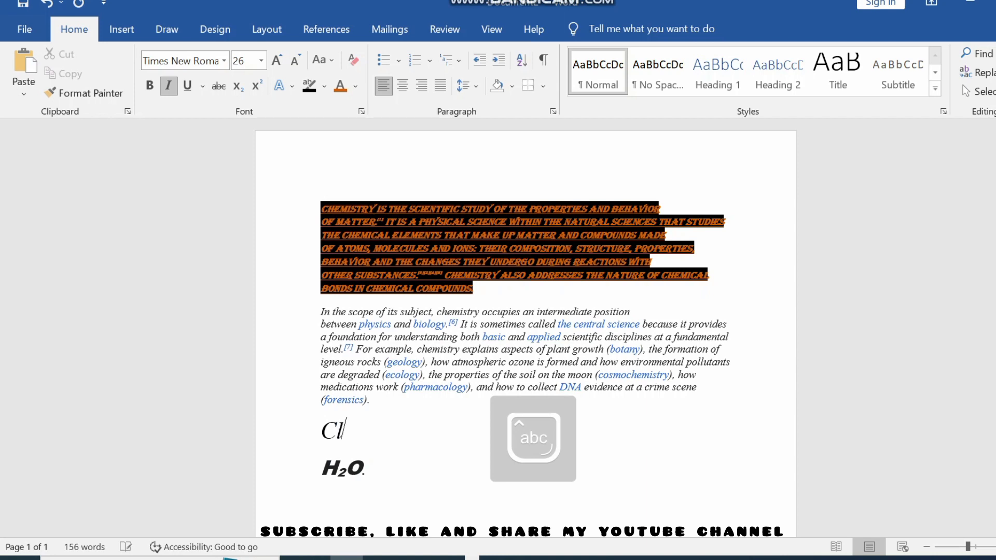
{"action": "type", "text": "-"}
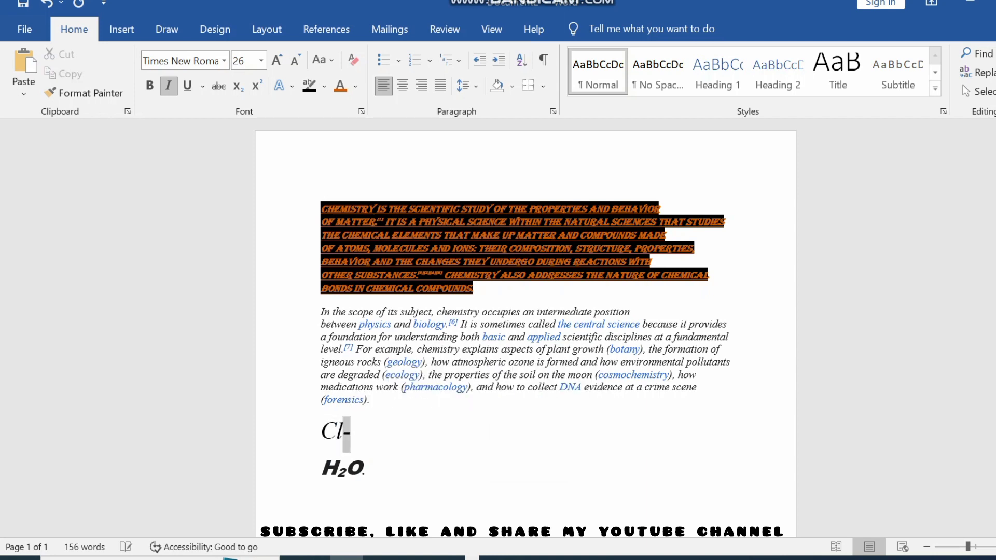
Step: Set the minus sign after Cl as superscript through the Font dialog
{"action": "left_click_drag", "start_coordinate": [352, 434], "coordinate": [343, 433]}
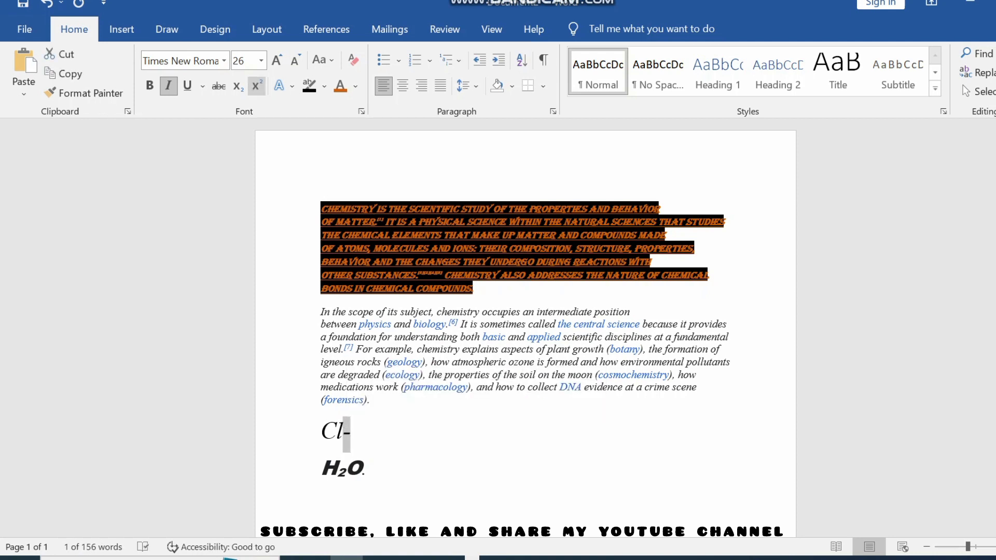
{"action": "left_click", "coordinate": [257, 86]}
{"action": "left_click", "coordinate": [257, 86]}
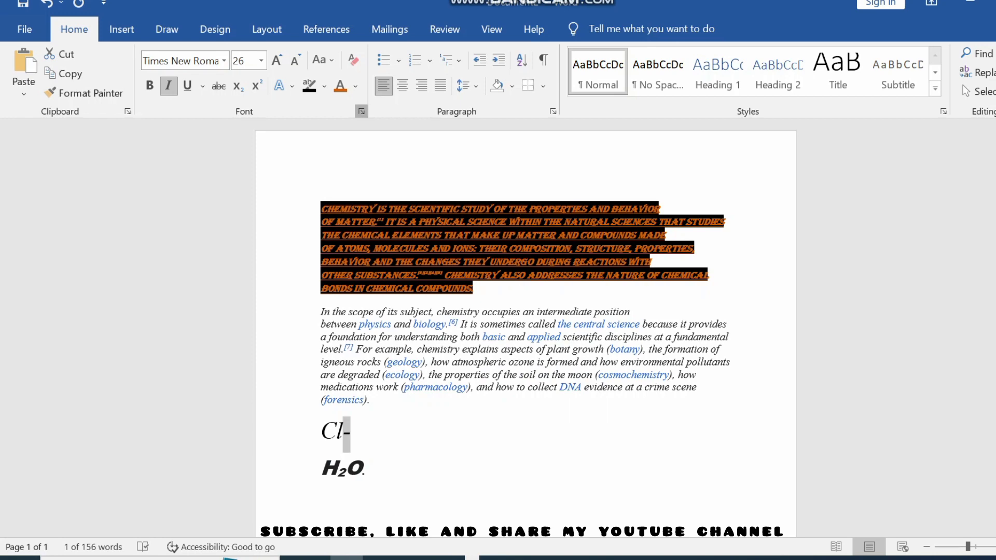
{"action": "left_click", "coordinate": [362, 111]}
{"action": "left_click", "coordinate": [381, 308]}
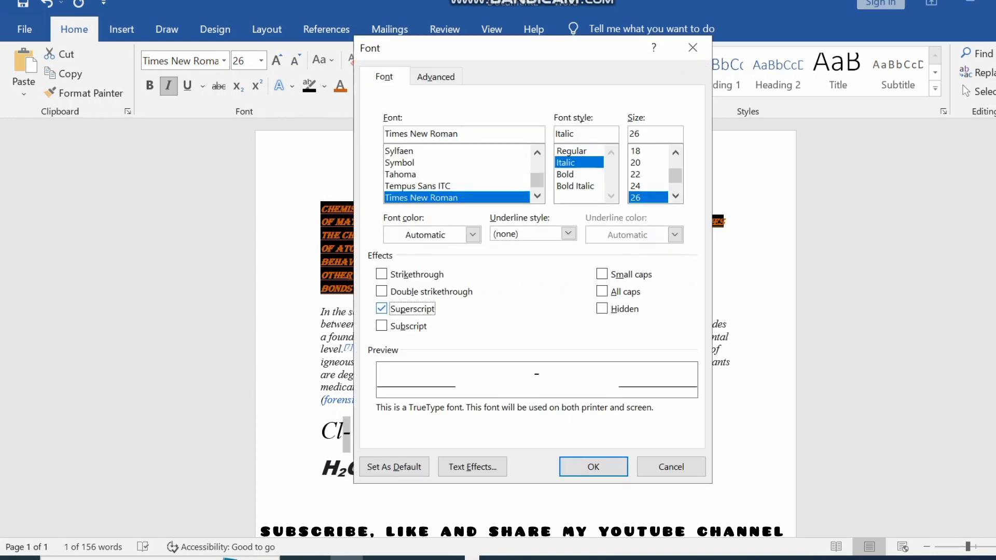
{"action": "left_click", "coordinate": [593, 466]}
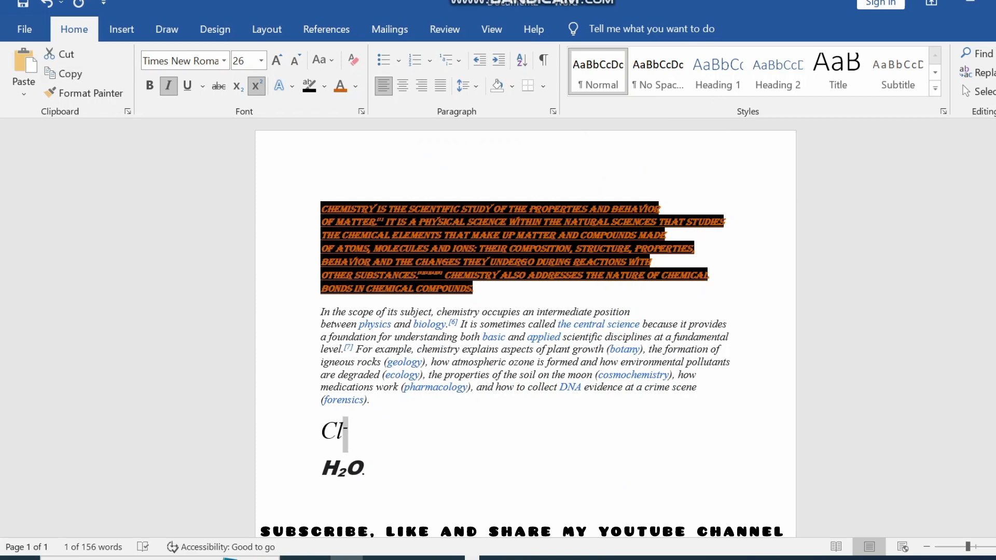
{"action": "left_click", "coordinate": [25, 29]}
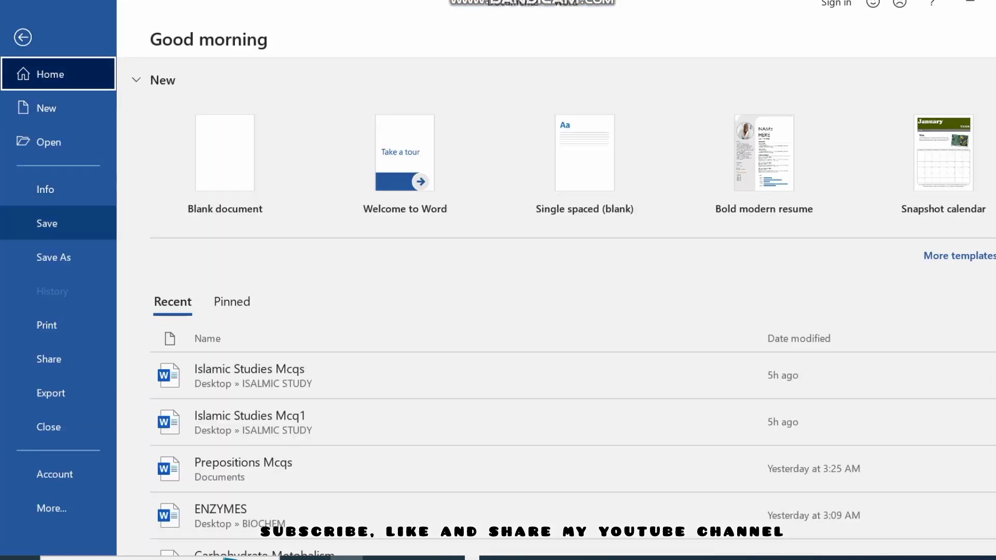
Step: Save the document to the Desktop, replacing the suggested name CHEMISTRY, then close it
{"action": "left_click", "coordinate": [54, 257]}
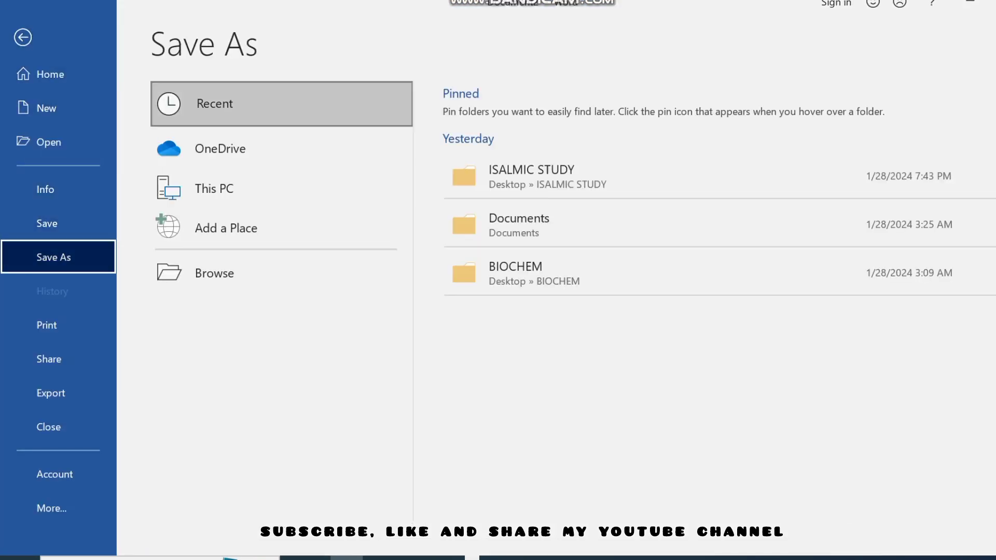
{"action": "key", "text": "Escape"}
{"action": "key", "text": "alt+f"}
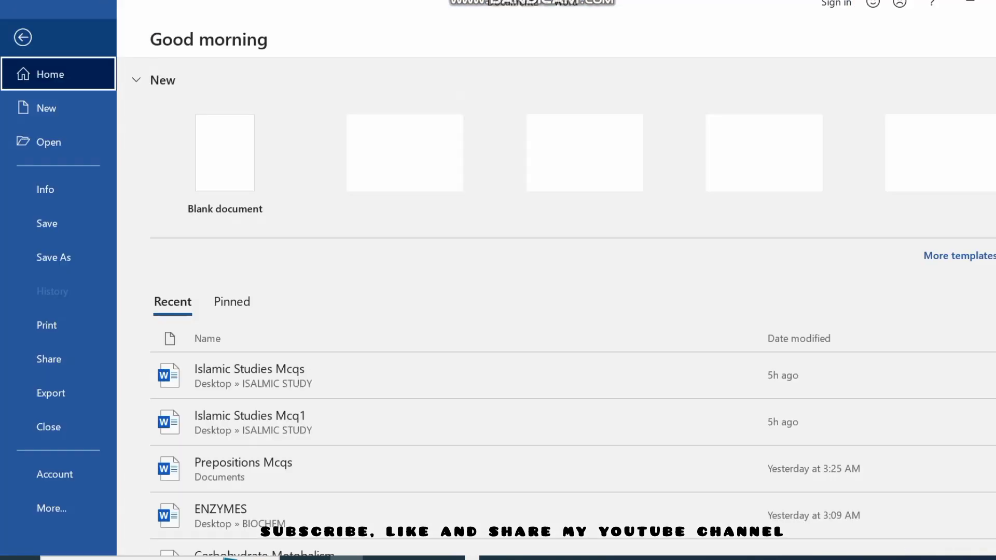
{"action": "key", "text": "a"}
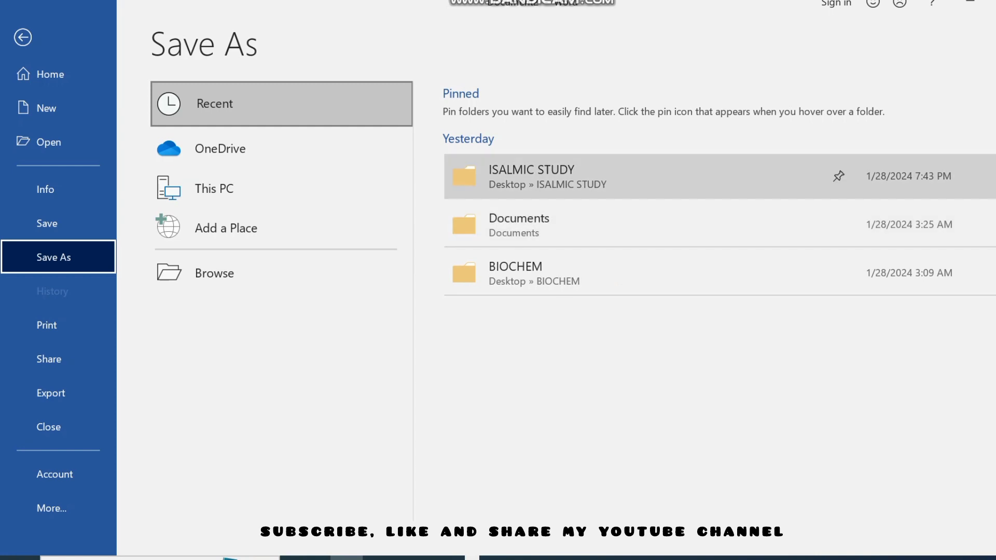
{"action": "left_click", "coordinate": [214, 188]}
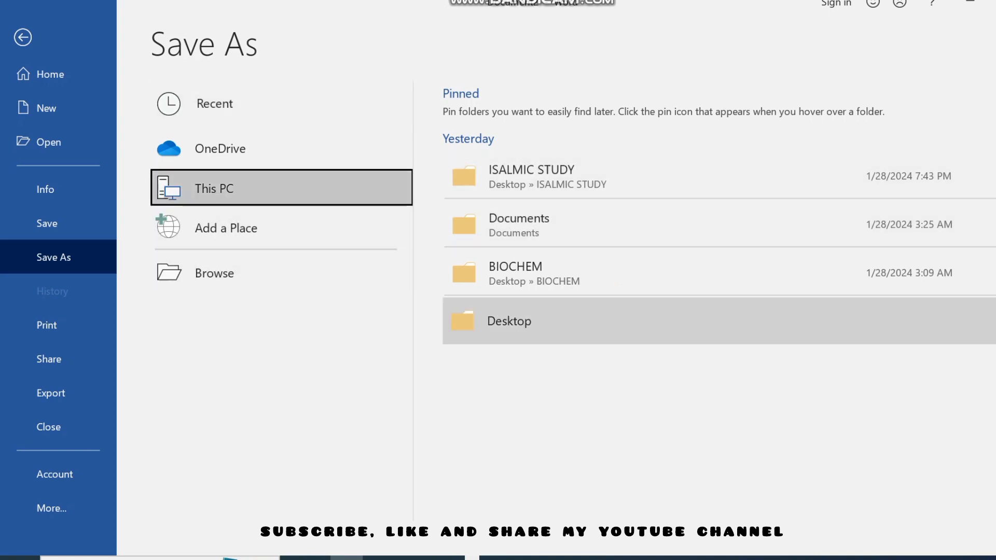
{"action": "left_click", "coordinate": [509, 321]}
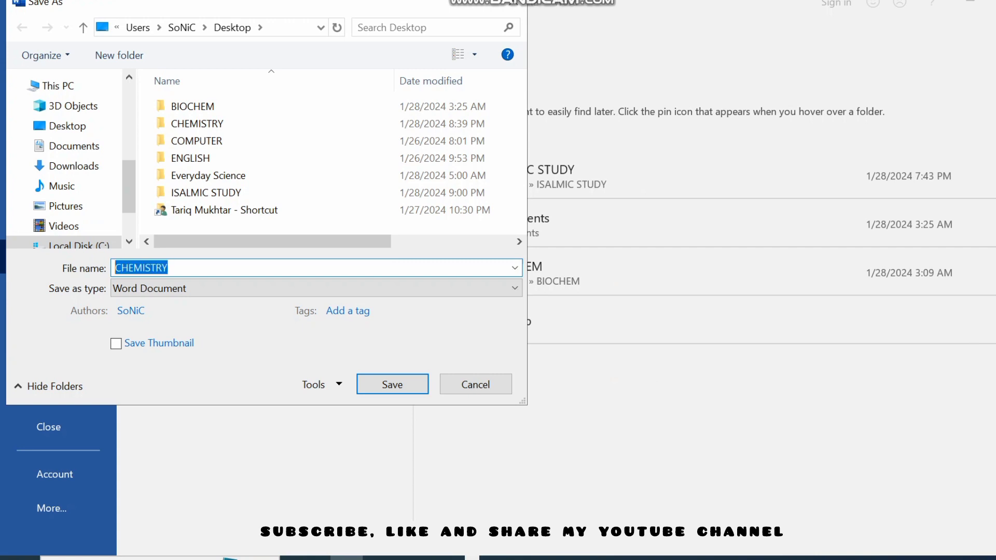
{"action": "key", "text": "BackSpace"}
{"action": "type", "text": "t"}
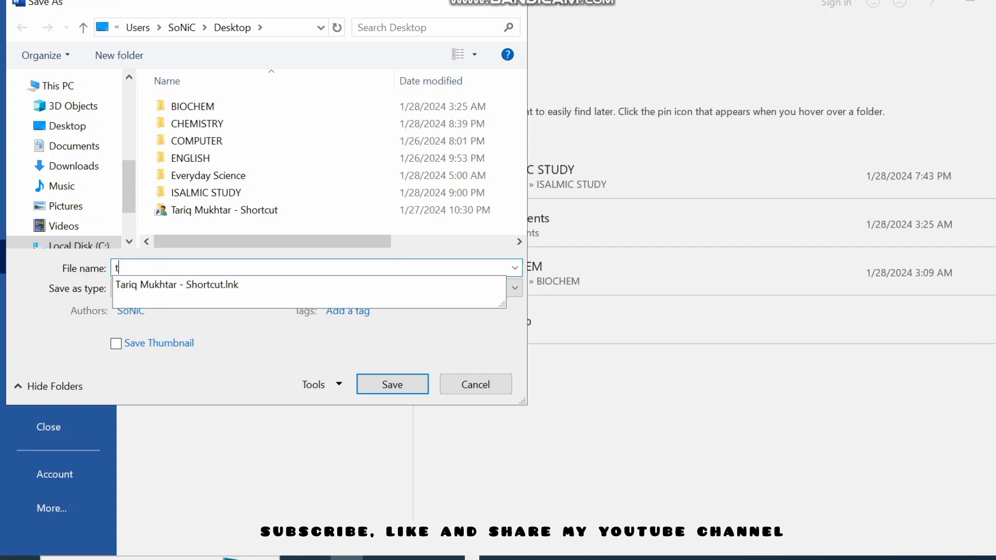
{"action": "type", "text": "ariq"}
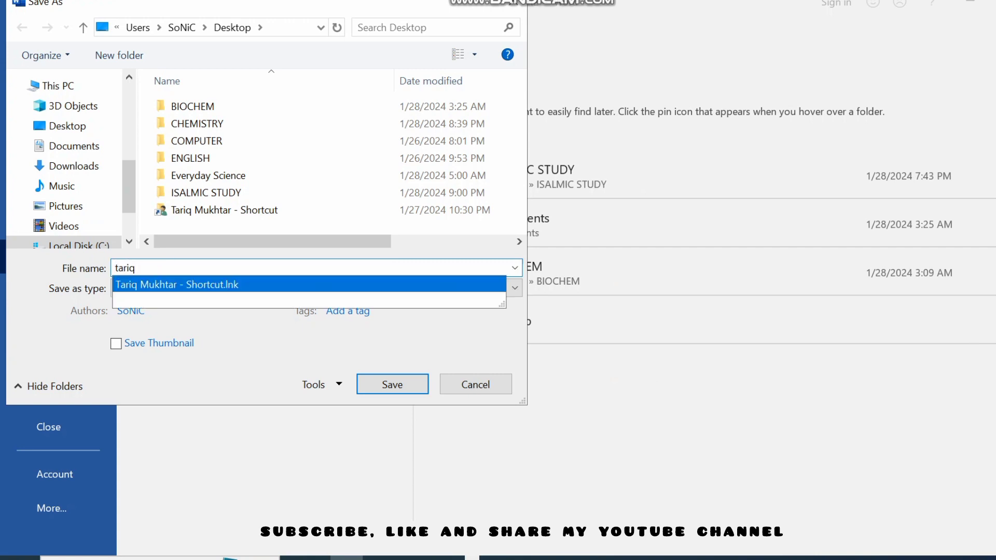
{"action": "key", "text": "Return"}
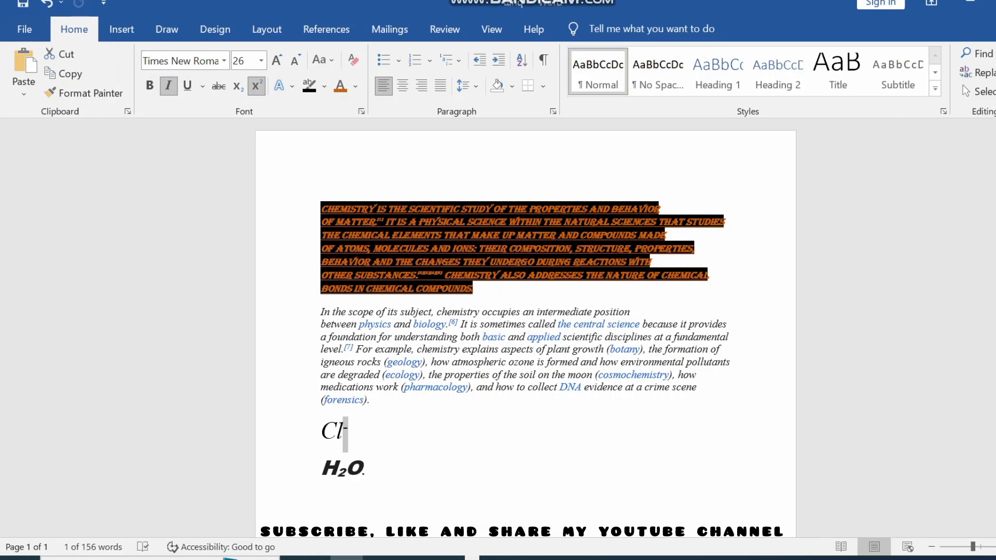
{"action": "left_click", "coordinate": [24, 29]}
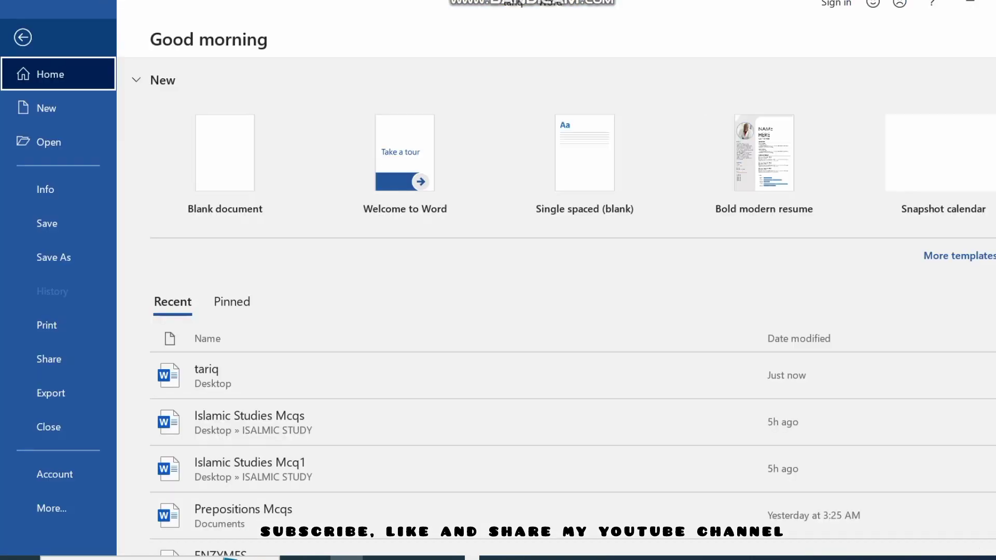
{"action": "left_click", "coordinate": [23, 427]}
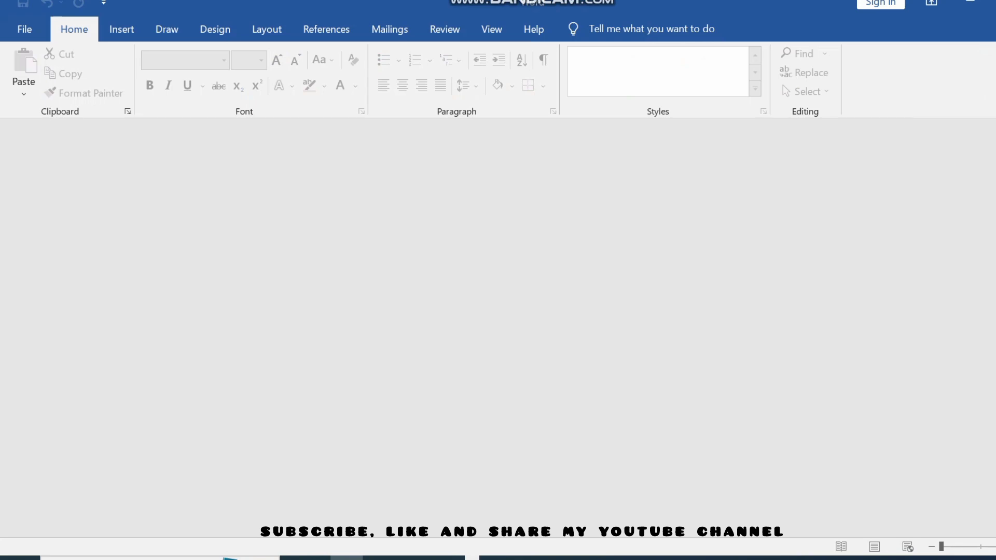
Step: Exit Word to reveal the desktop with the saved chemistry file's icon
{"action": "left_click", "coordinate": [970, 3]}
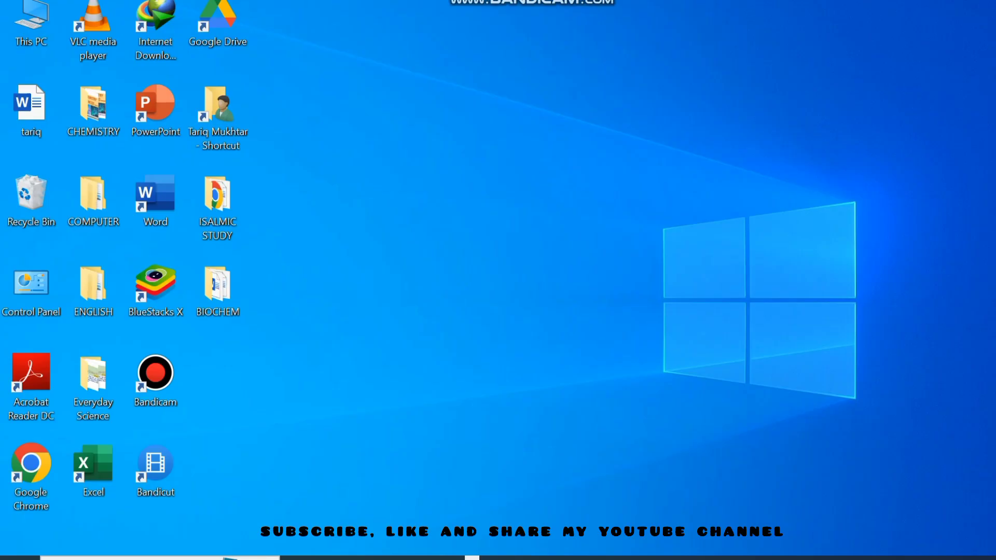